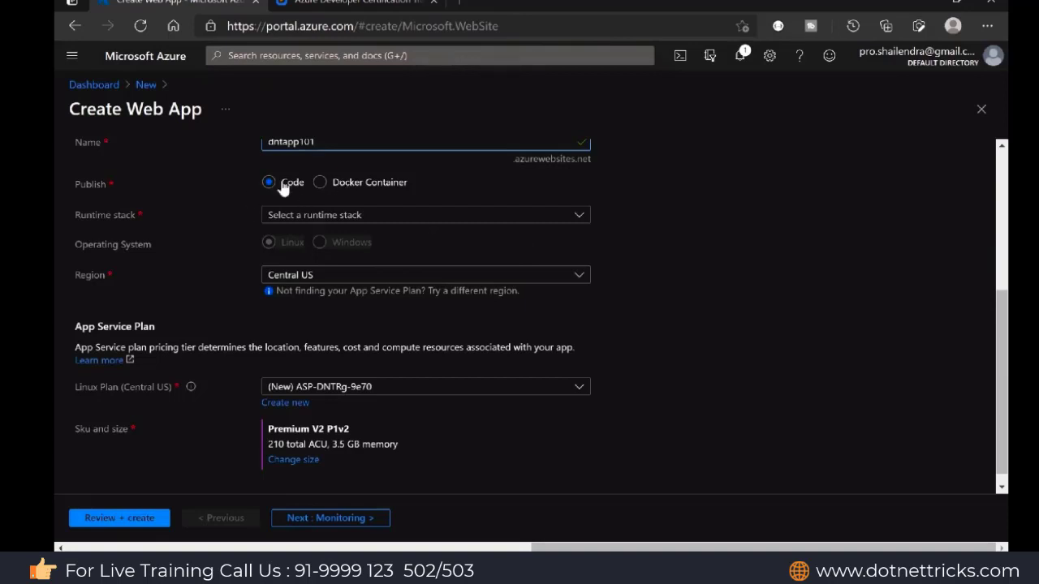
Set the web app's runtime stack to .NET 5 (Early Access)
click(581, 216)
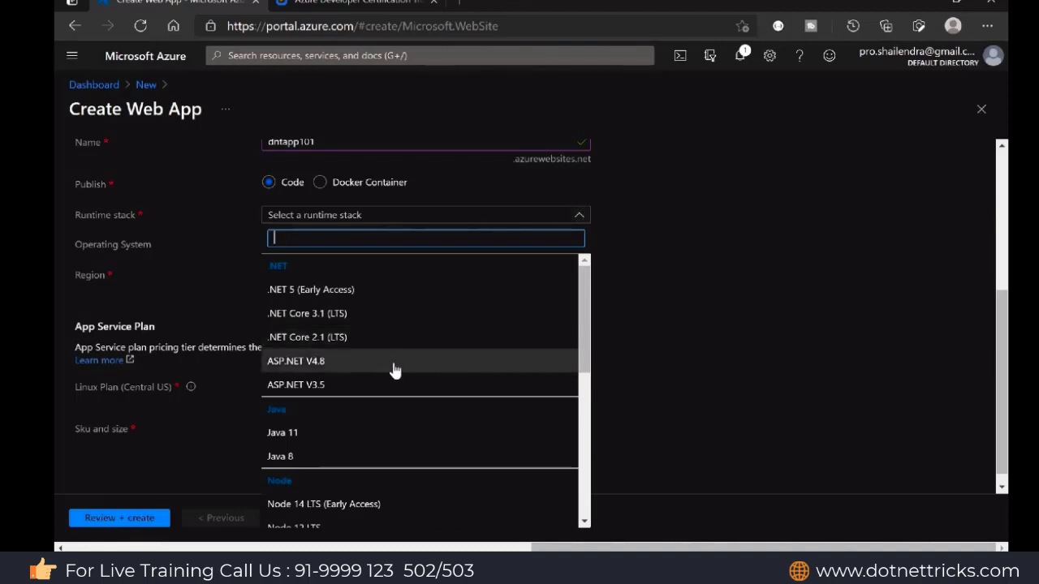
scroll(366, 397, down, 1)
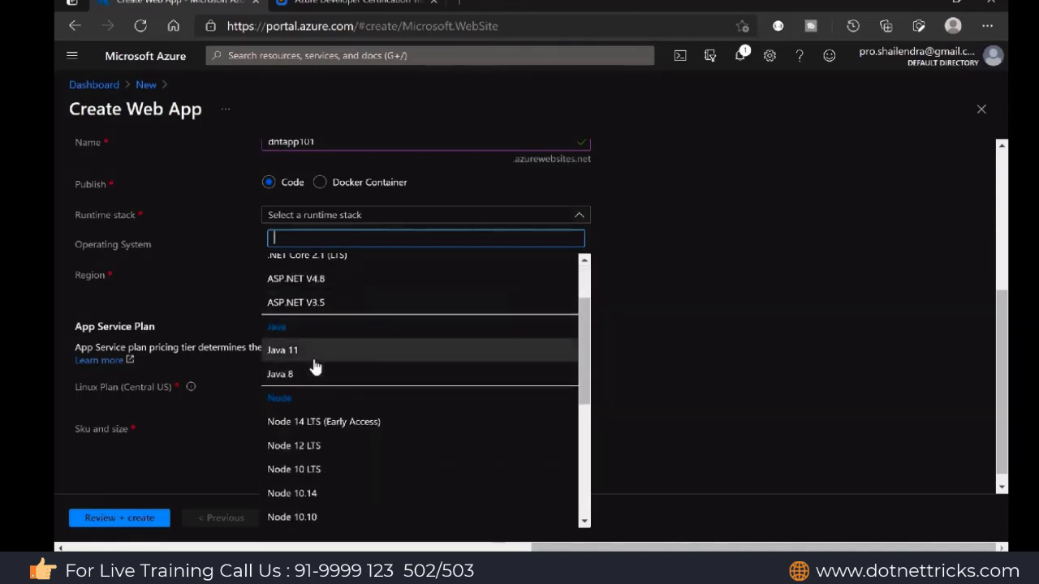
scroll(329, 389, down, 1)
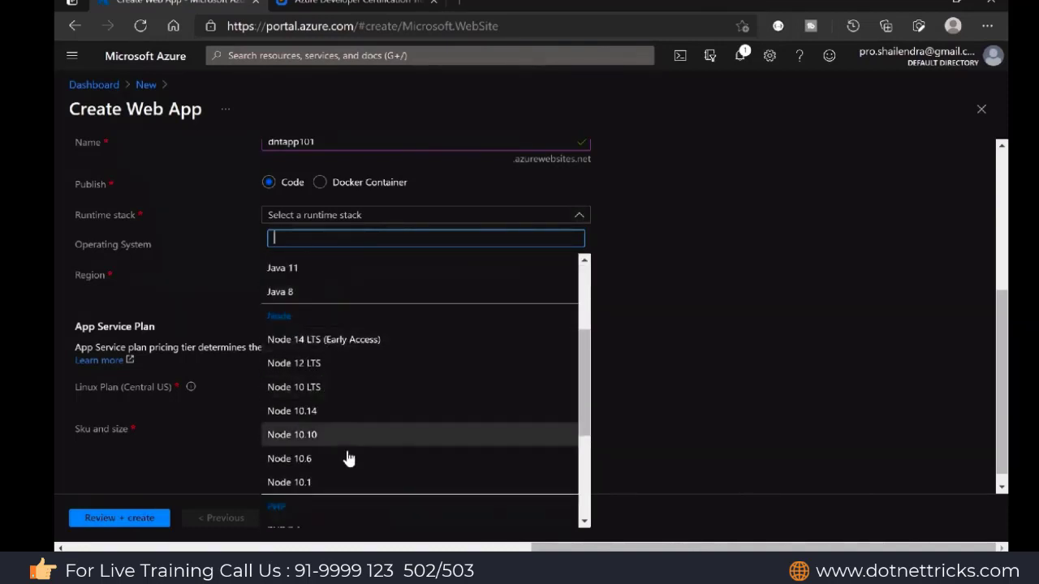
scroll(347, 457, down, 1)
scroll(348, 458, down, 2)
scroll(355, 453, down, 1)
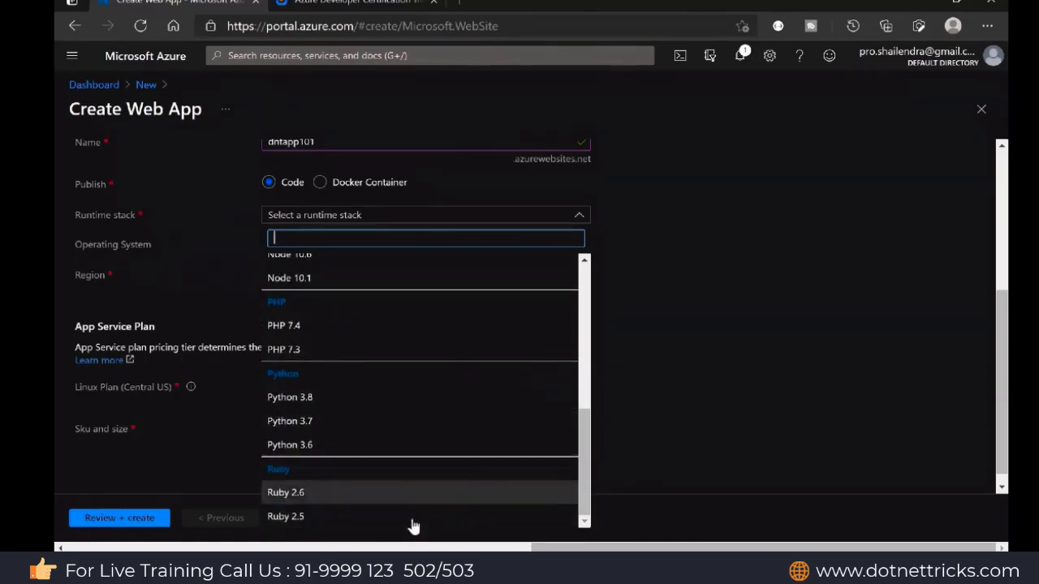
scroll(402, 439, up, 3)
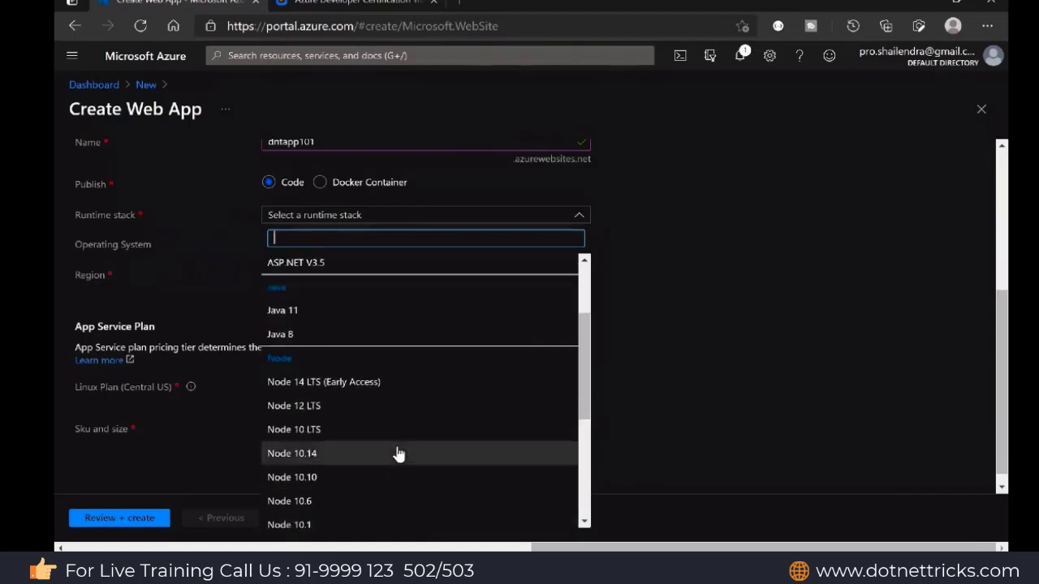
scroll(398, 455, up, 2)
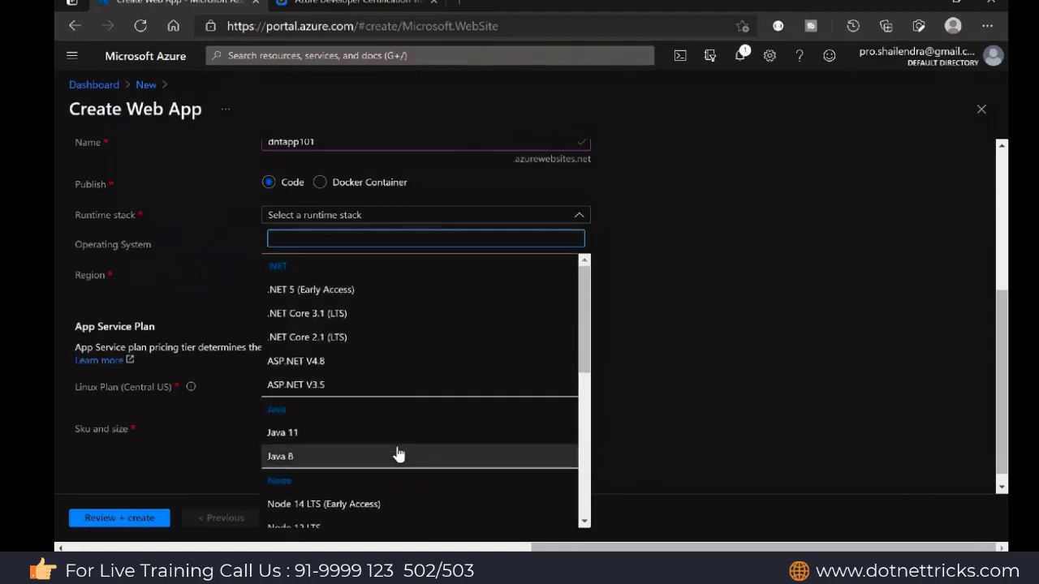
click(371, 291)
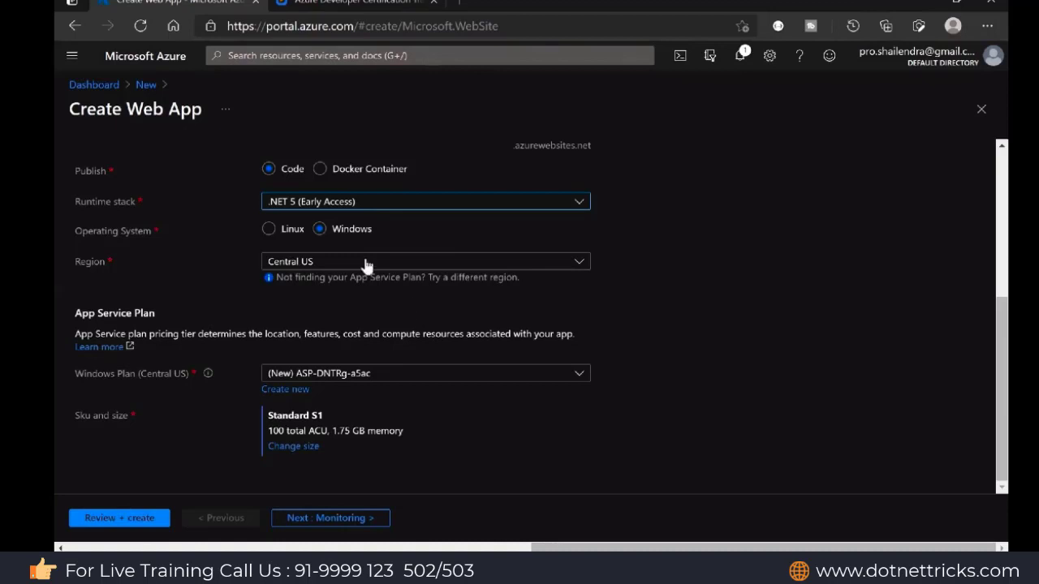
Examine the available regions and the App Service plan's pricing tiers without changing either selection
click(579, 263)
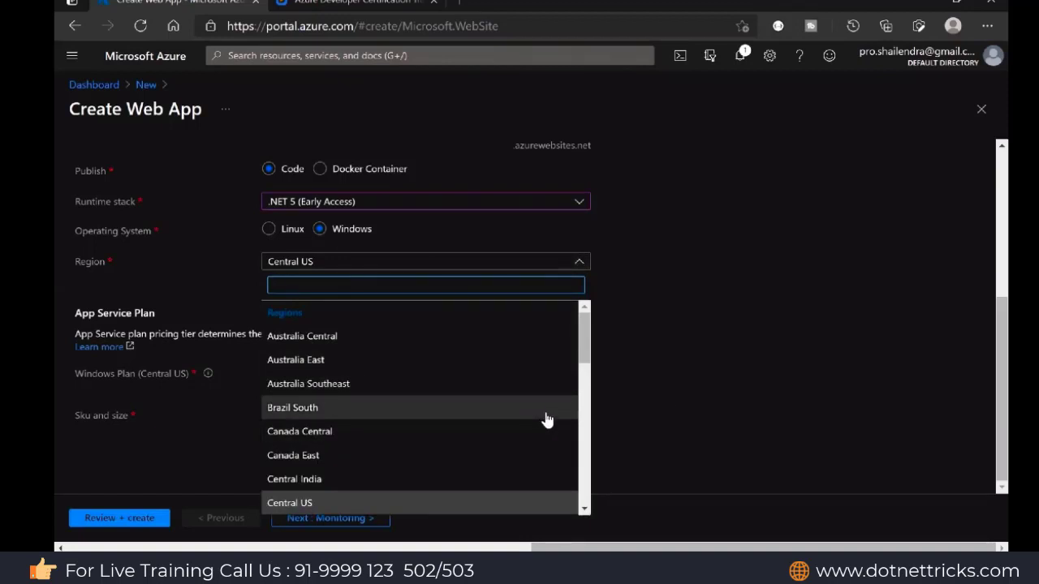
click(841, 378)
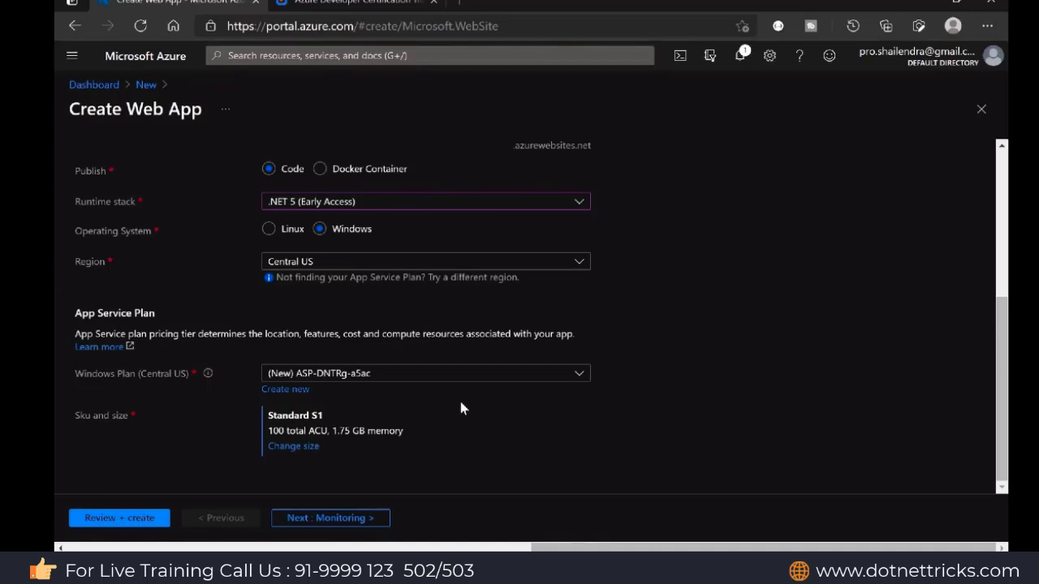
click(303, 447)
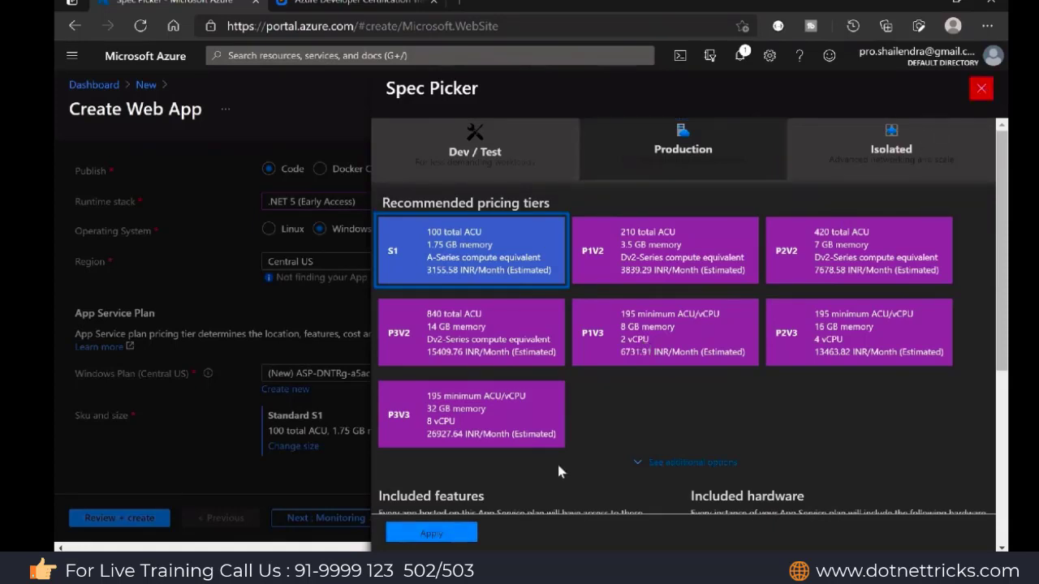
click(981, 89)
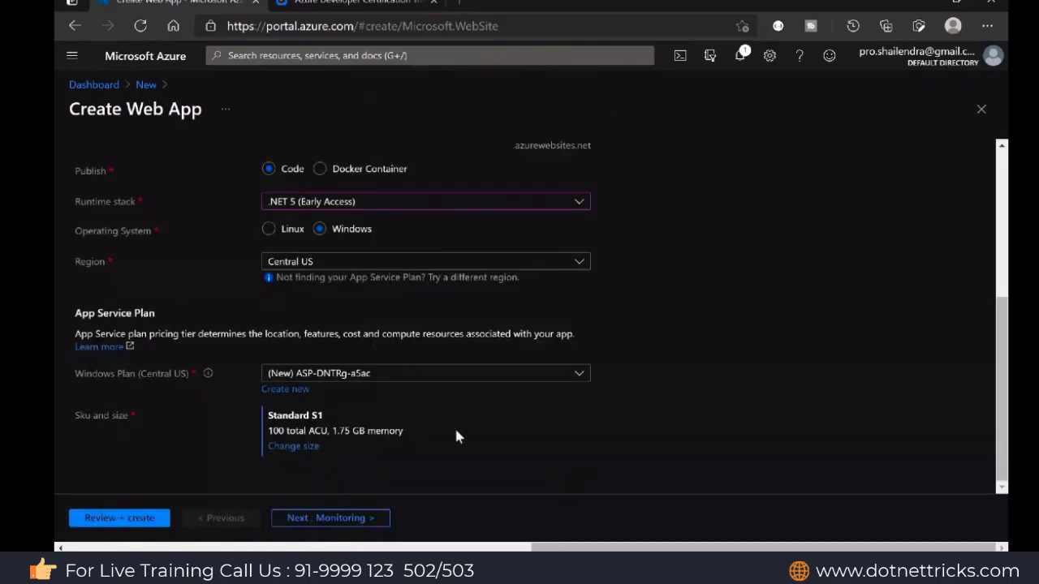
Go to the monitoring settings, keep Application Insights enabled for the web app, and continue to the tags
click(331, 518)
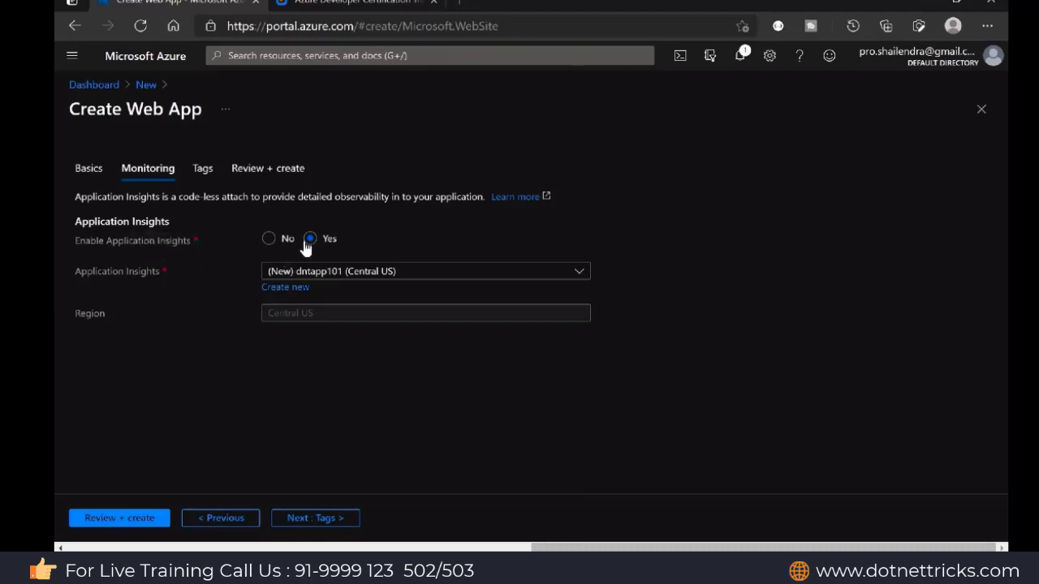
click(268, 240)
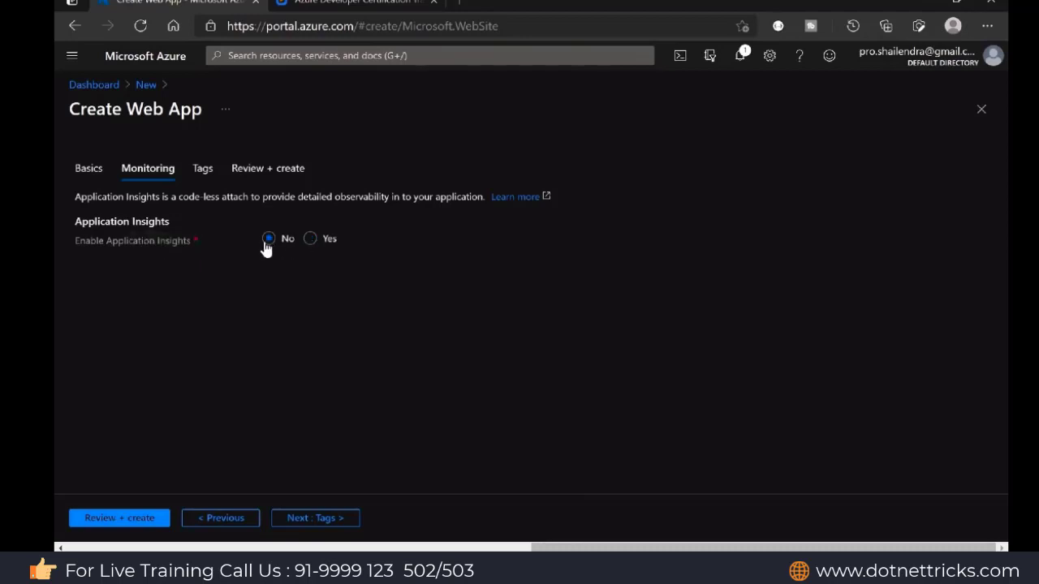
click(310, 240)
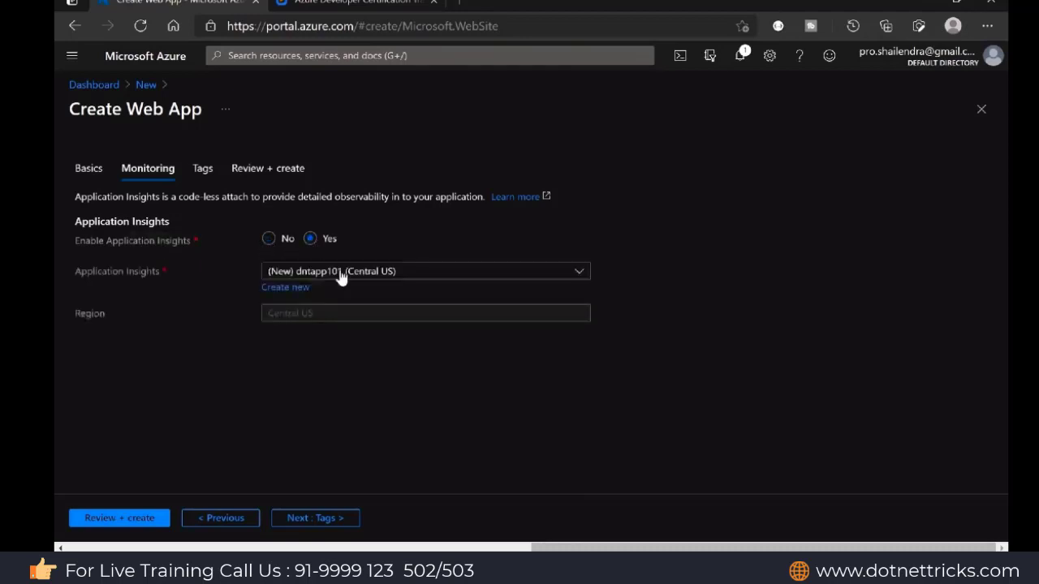
click(315, 518)
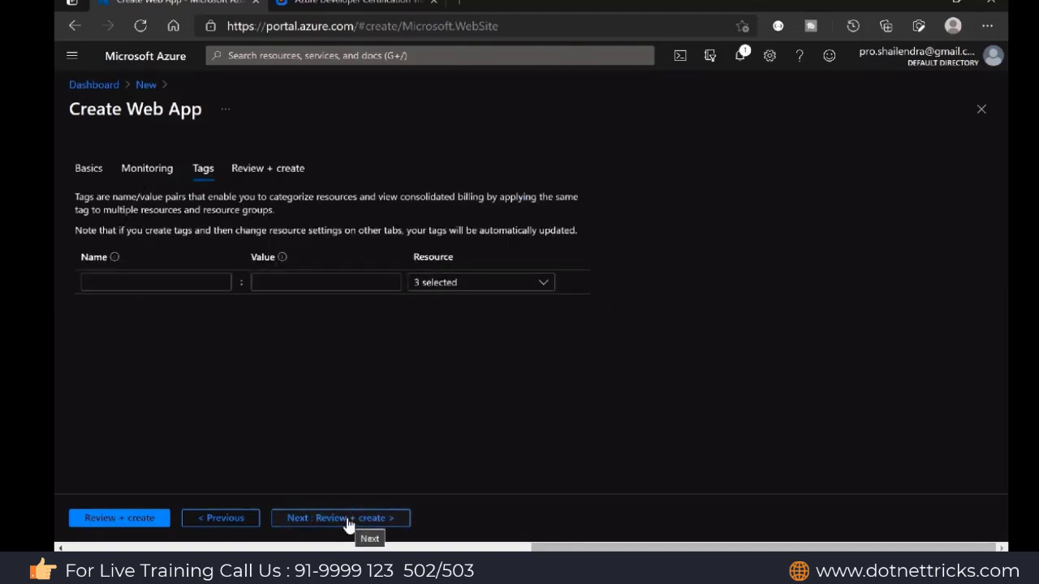
Leave the tags empty, review the web app's configuration summary, and create the web app
click(321, 518)
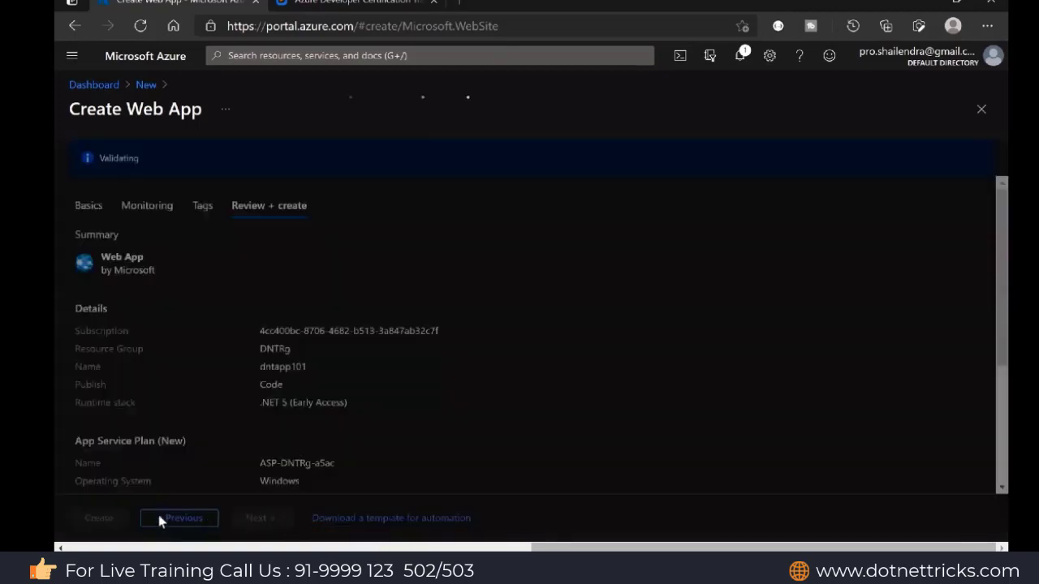
scroll(208, 399, down, 3)
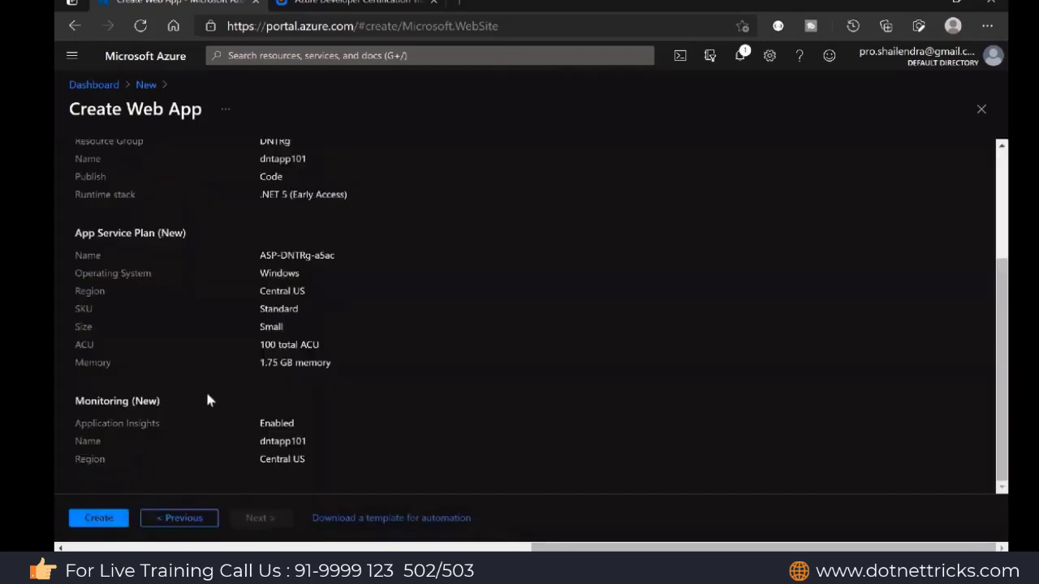
scroll(208, 397, up, 3)
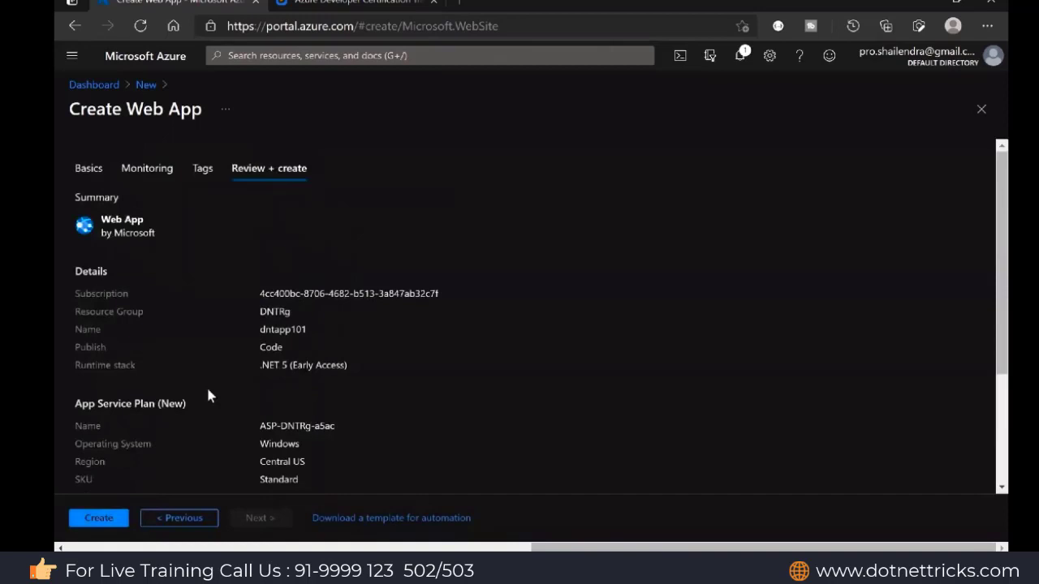
scroll(207, 396, down, 3)
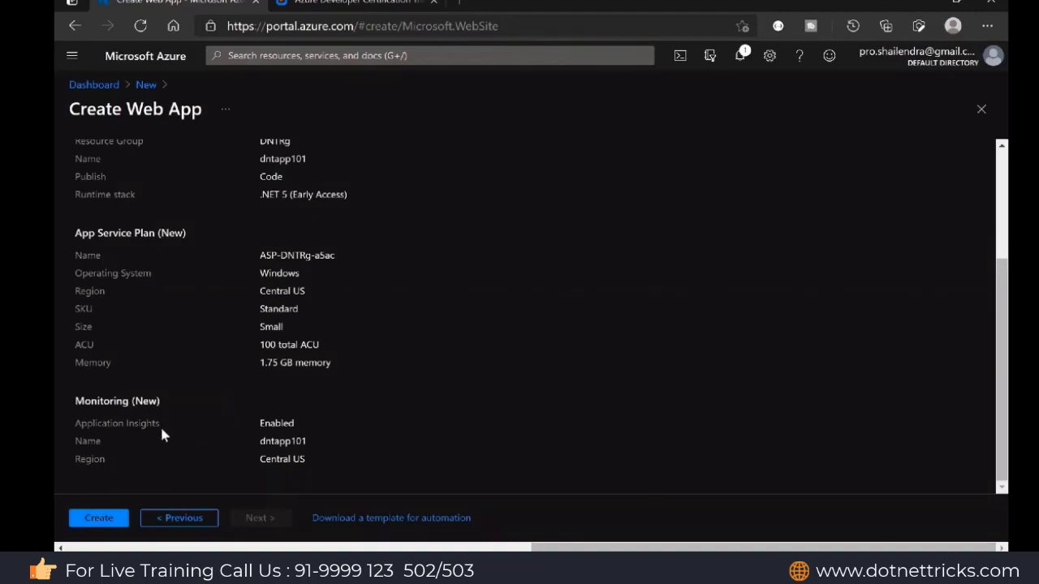
scroll(162, 431, up, 3)
scroll(162, 430, down, 3)
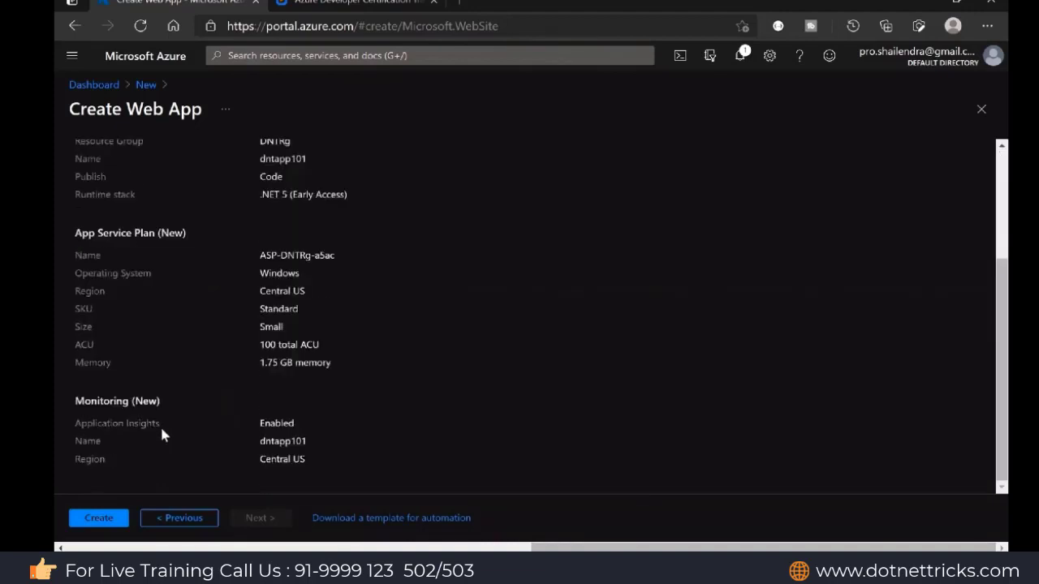
click(95, 520)
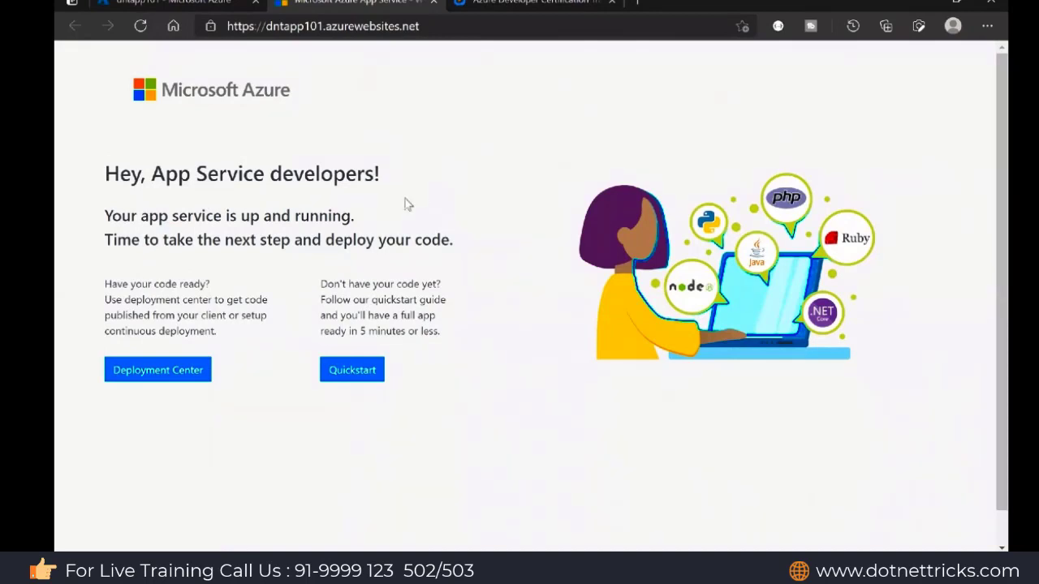
Examine the continuous and manual deployment options in dntapp101's Deployment Center (Classic), and return to the app's overview
click(173, 3)
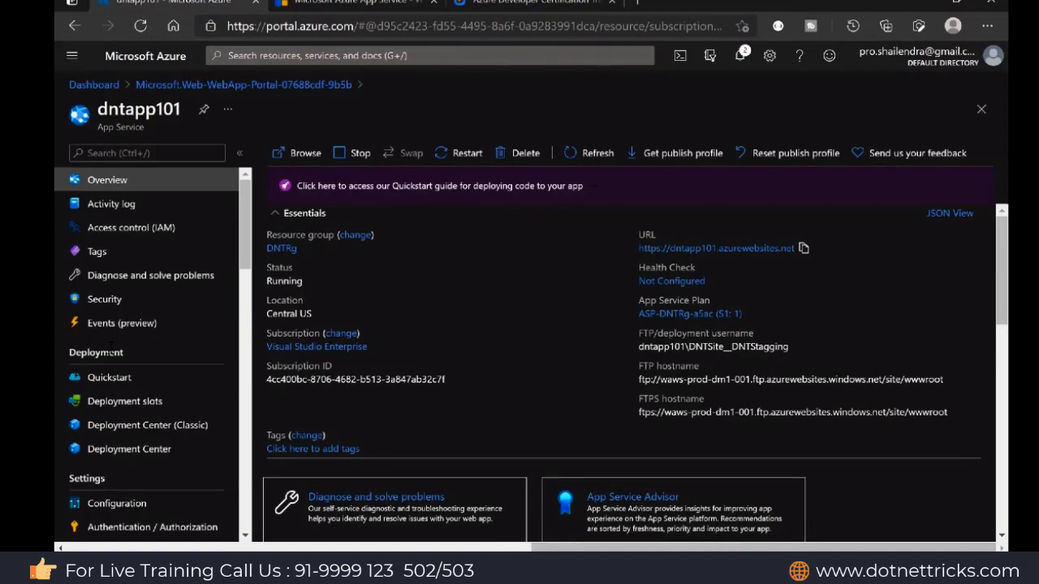
scroll(130, 349, down, 1)
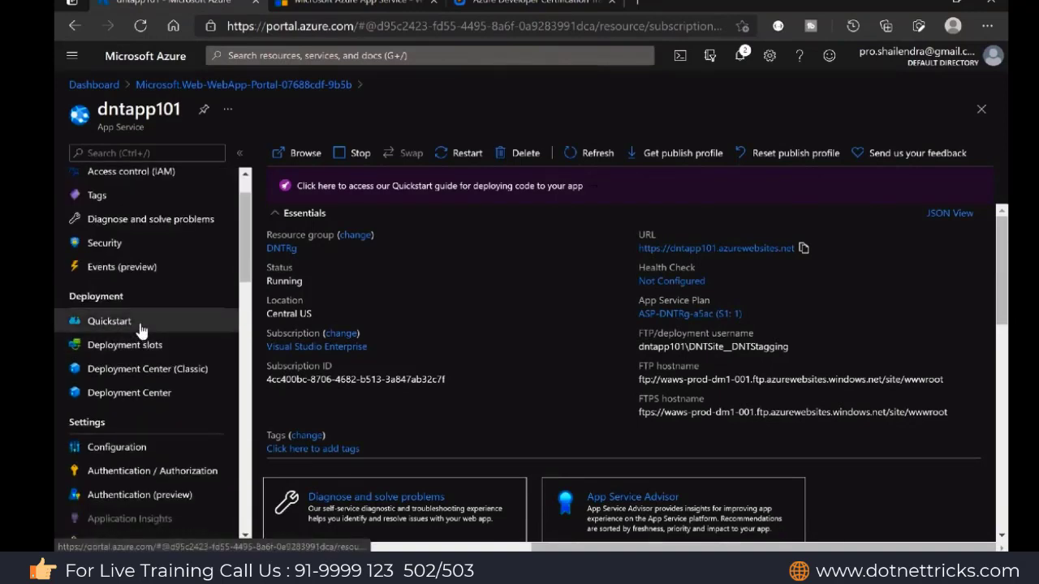
click(158, 369)
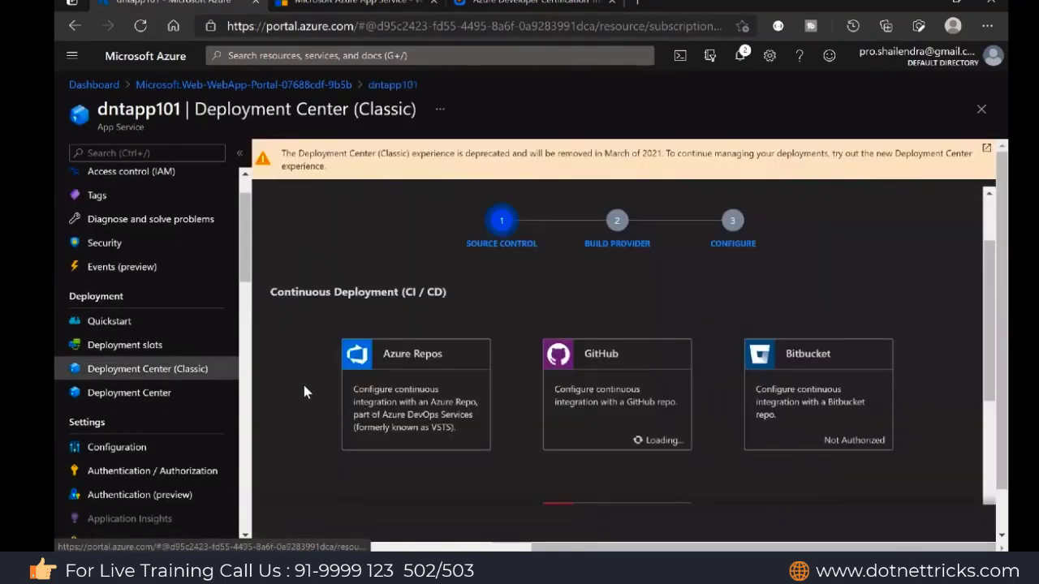
scroll(304, 389, down, 2)
scroll(309, 381, down, 2)
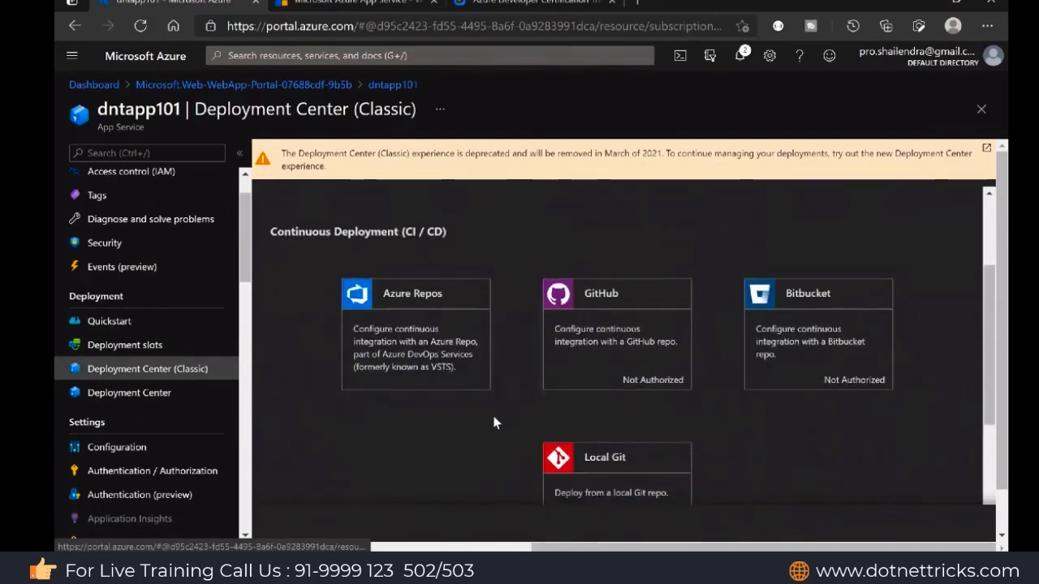
scroll(494, 422, down, 5)
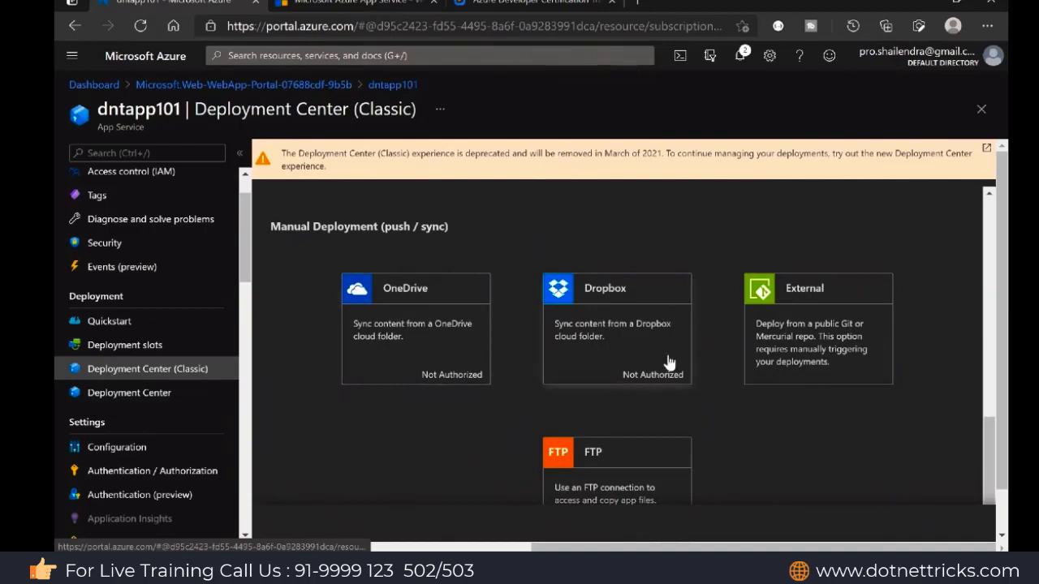
scroll(491, 426, down, 1)
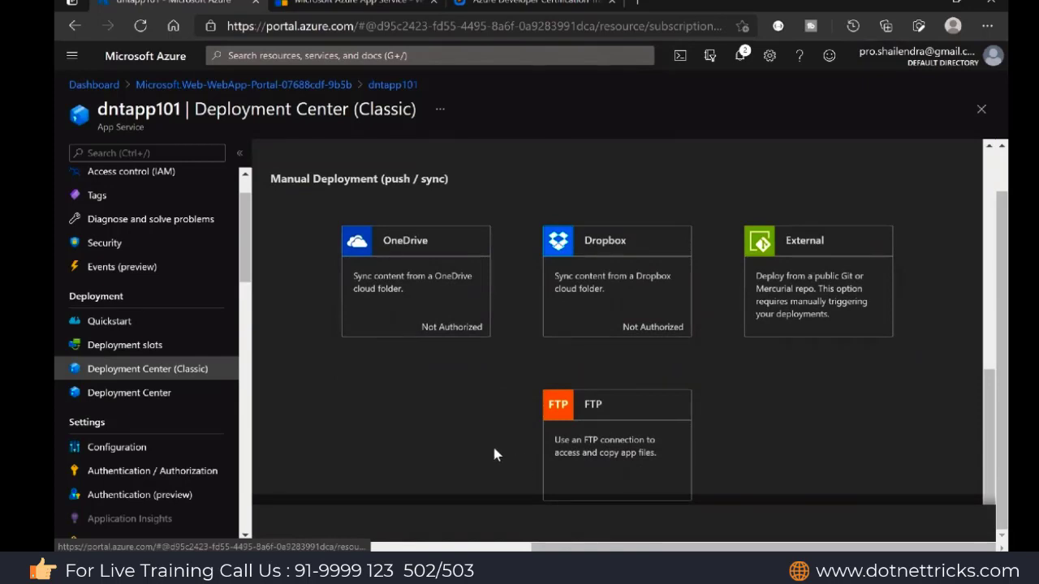
scroll(122, 244, up, 2)
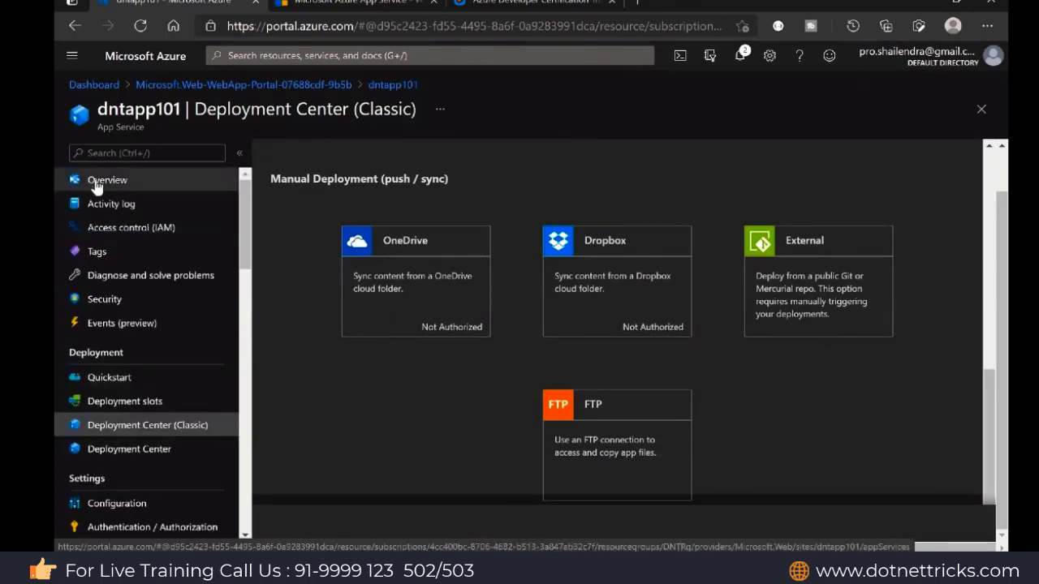
click(95, 182)
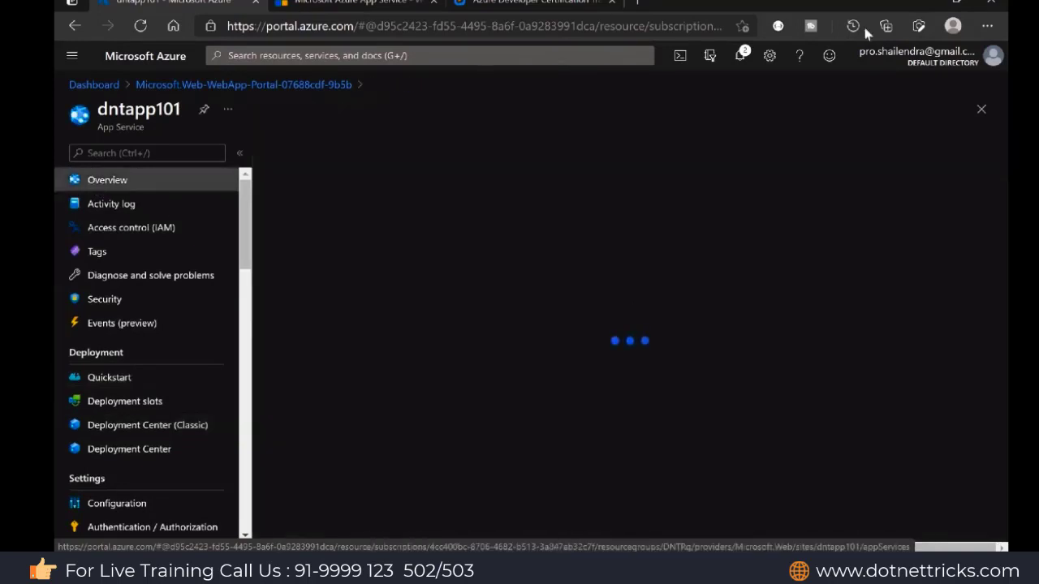
Switch to Visual Studio's new project window and choose the C# ASP.NET Core Web Application template
click(921, 2)
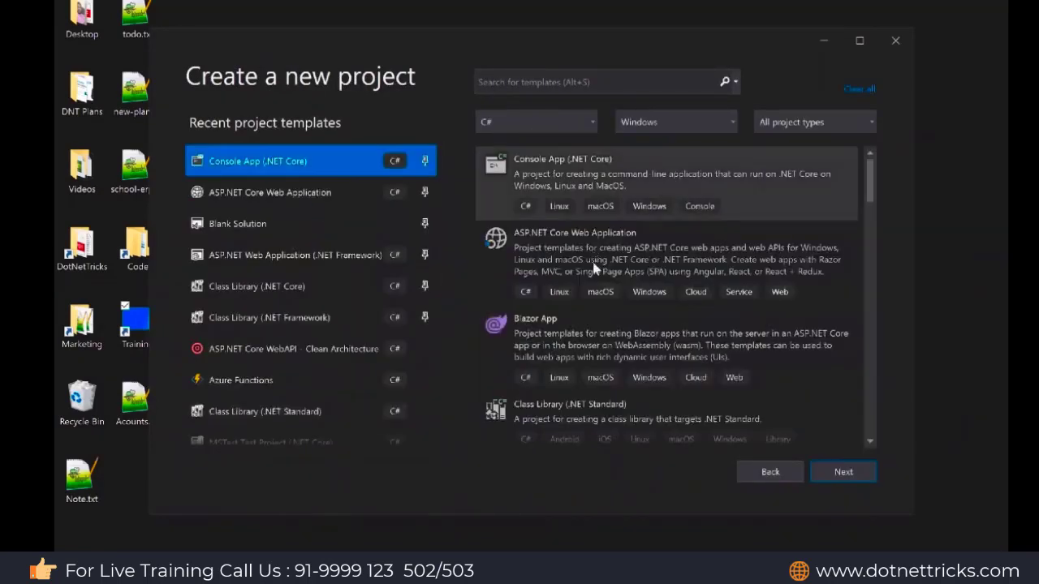
click(797, 281)
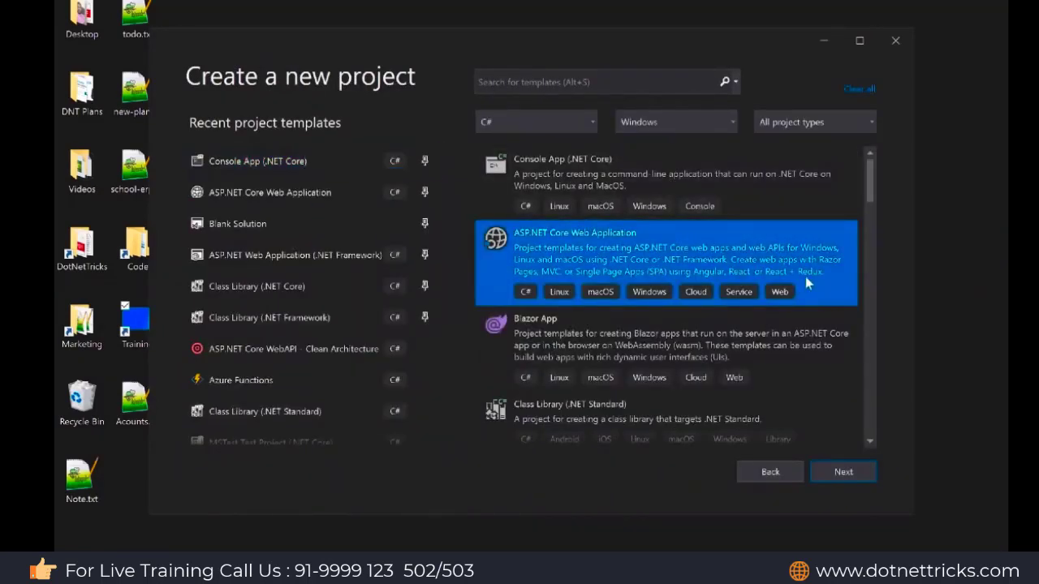
click(845, 472)
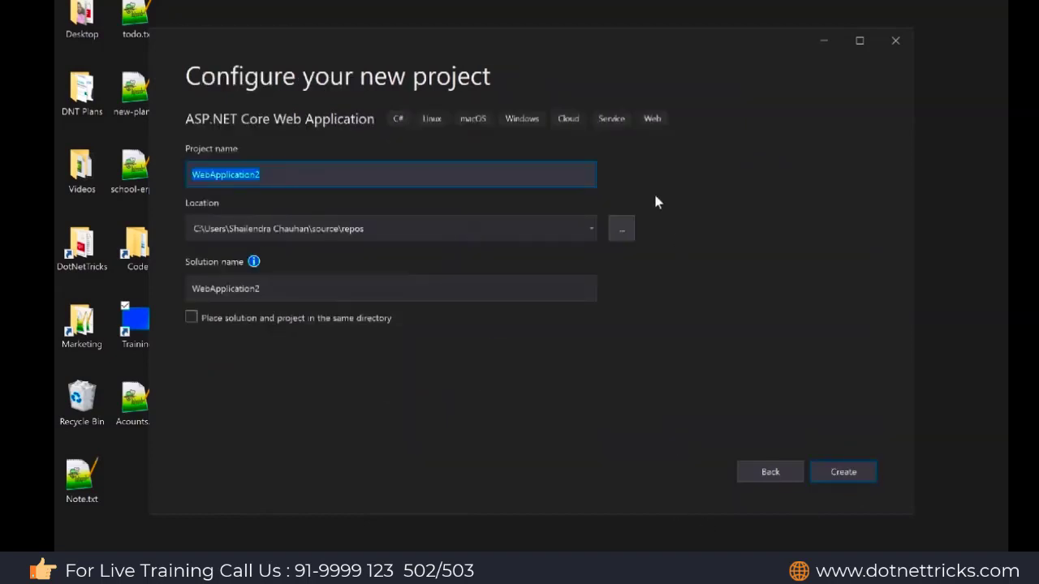
Name the project WebAppASPNet, set its location to the Desktop folder, and continue to the web application templates
click(622, 229)
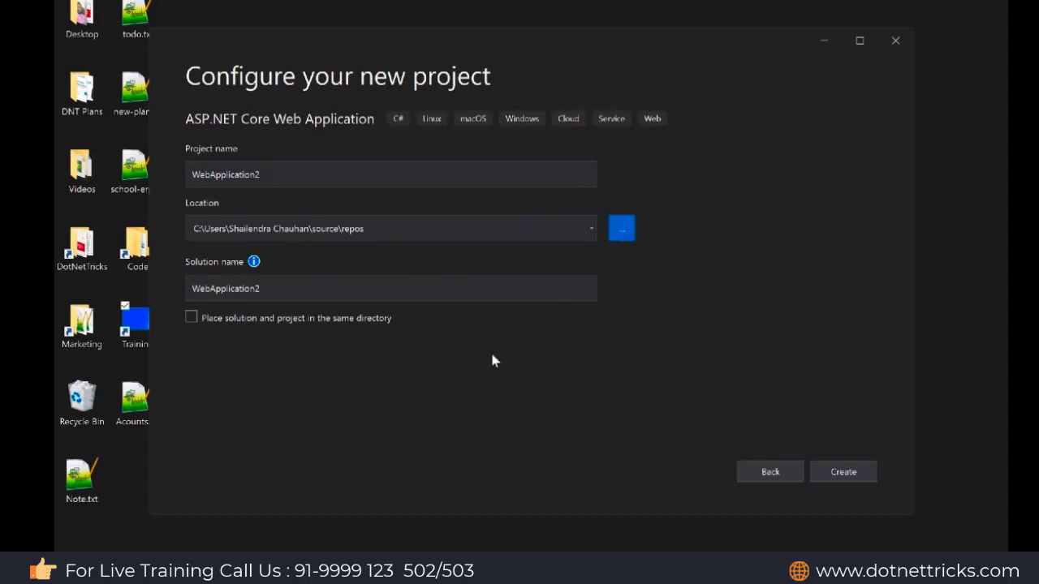
click(664, 467)
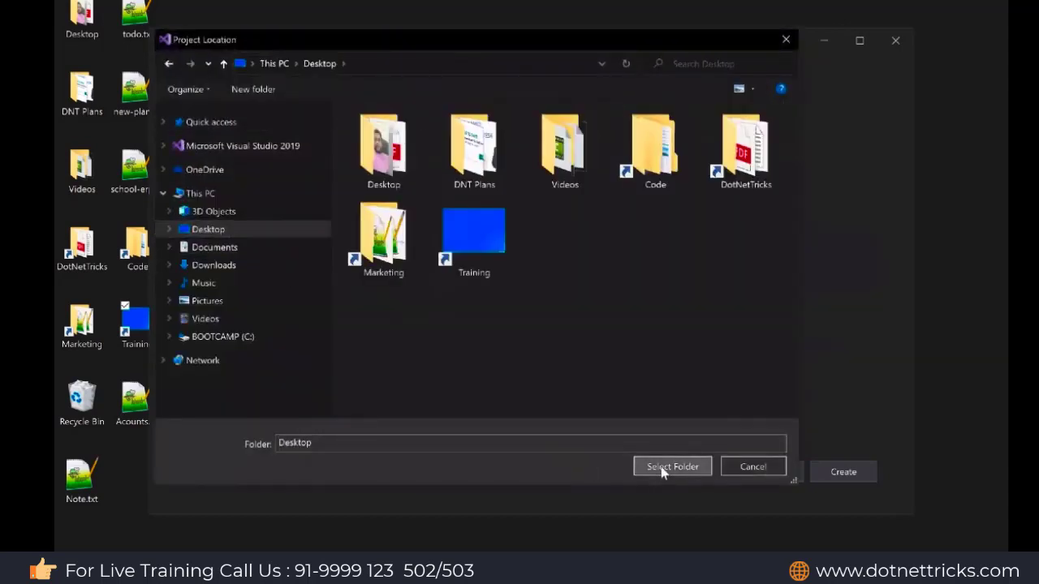
drag(227, 176, 346, 178)
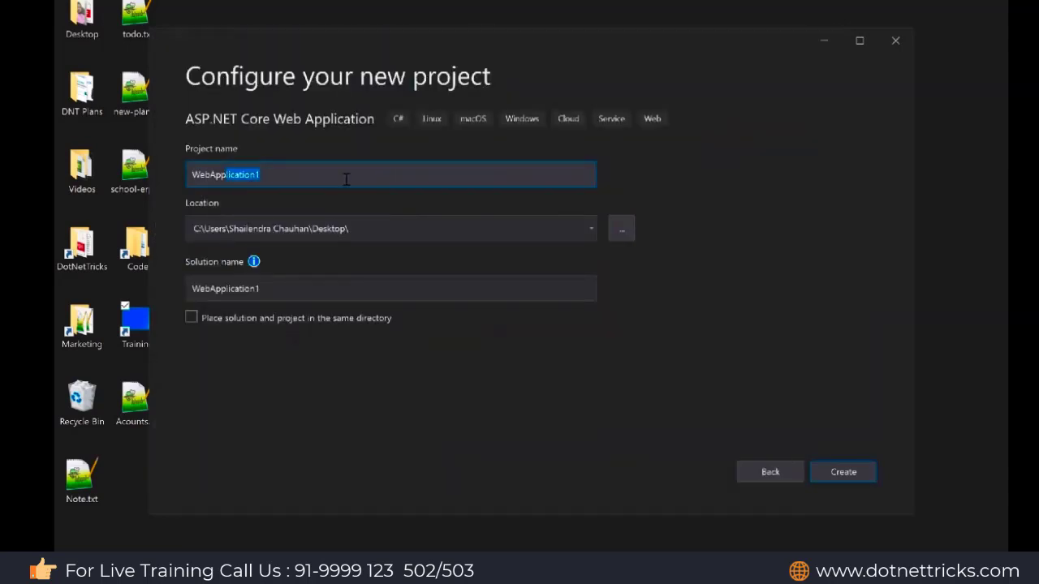
text(ASPNEt)
click(833, 469)
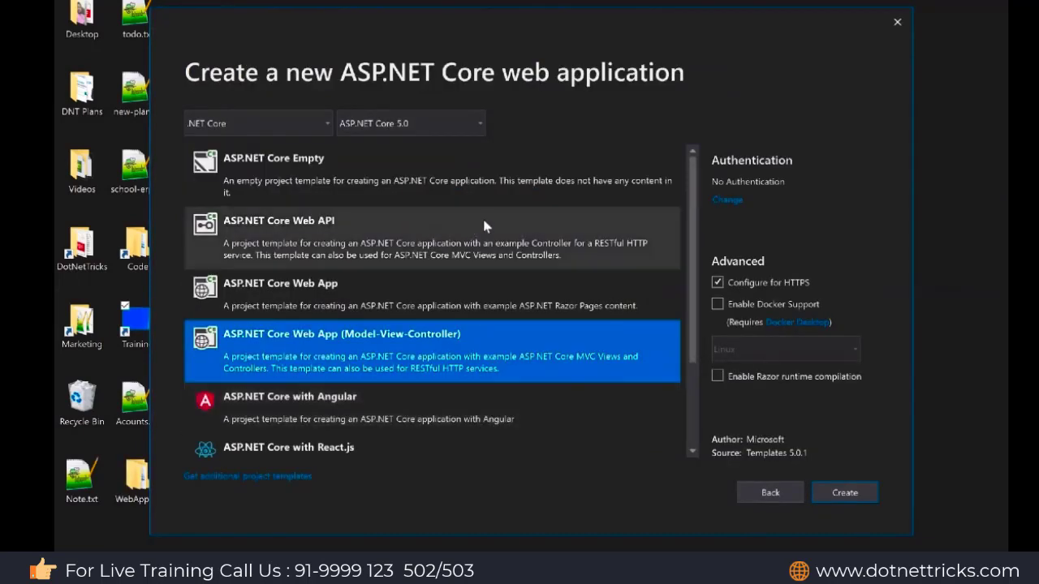
Create the project from the ASP.NET Core Web App (Model-View-Controller) template with ASP.NET Core 5.0 and HTTPS configuration disabled
click(778, 284)
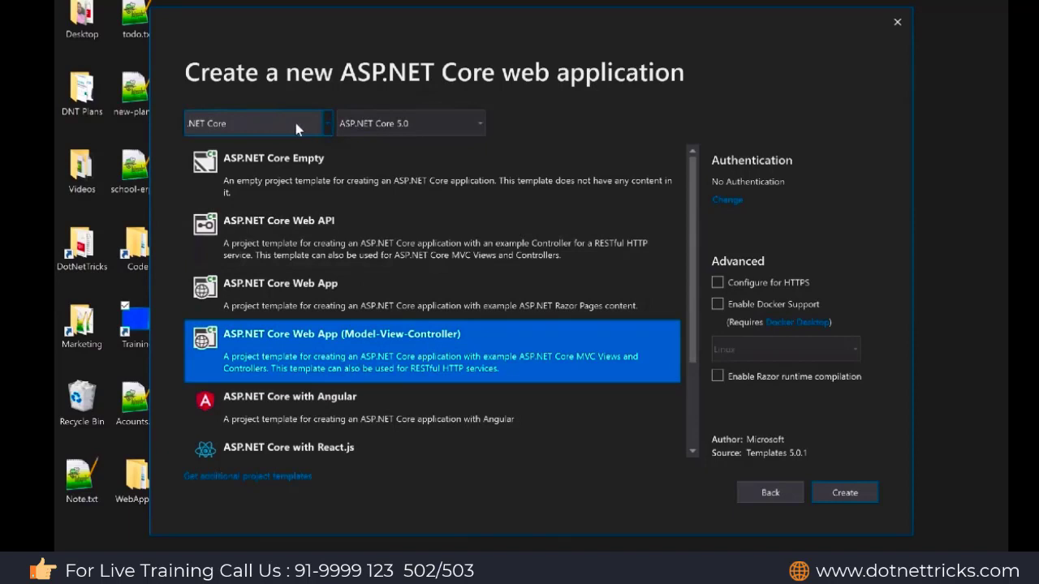
click(395, 124)
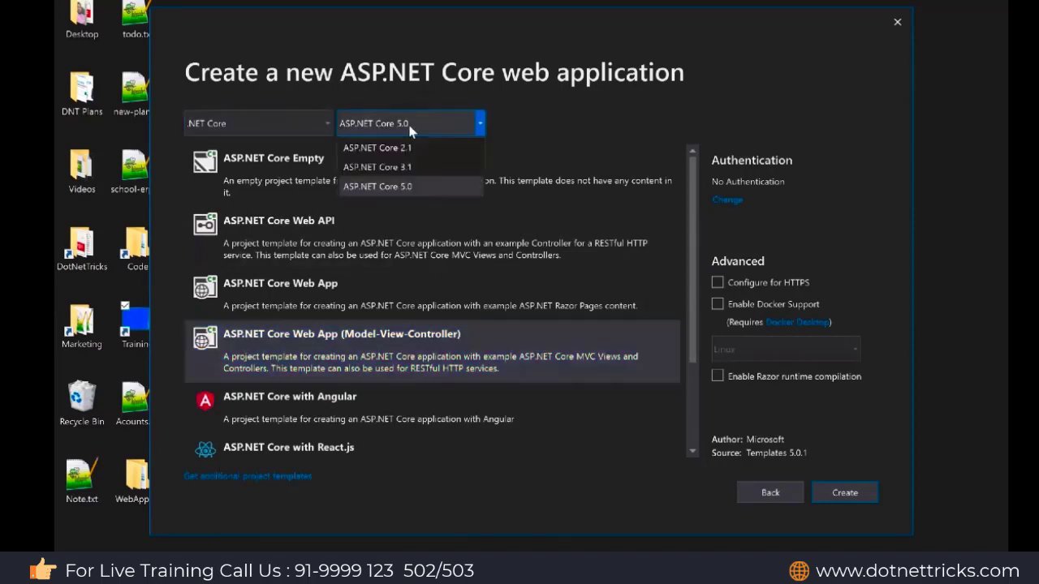
click(417, 188)
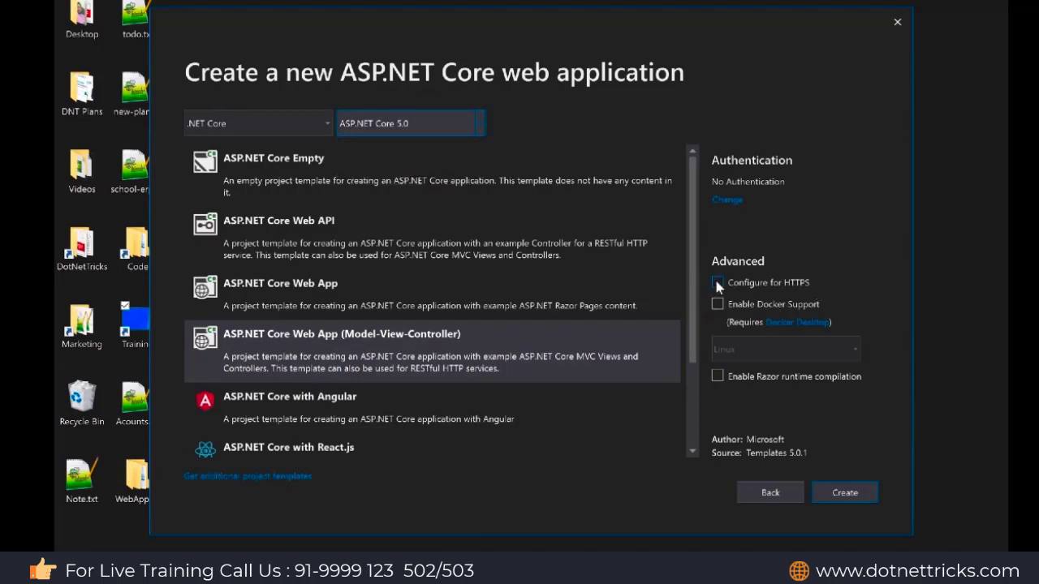
click(847, 492)
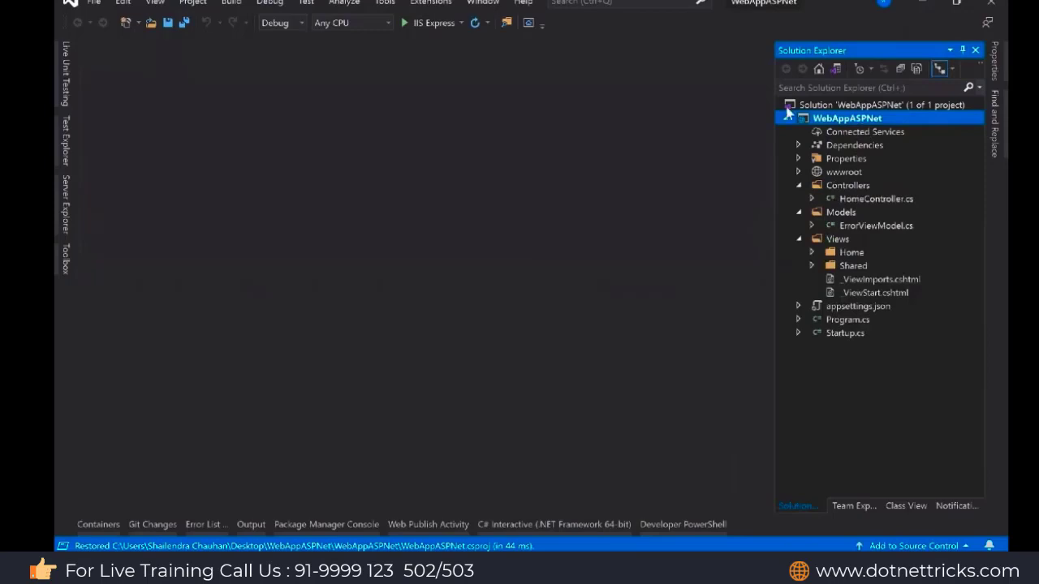
Run WebAppASPNet locally with IIS Express, check its home page in the browser, and stop debugging
click(417, 25)
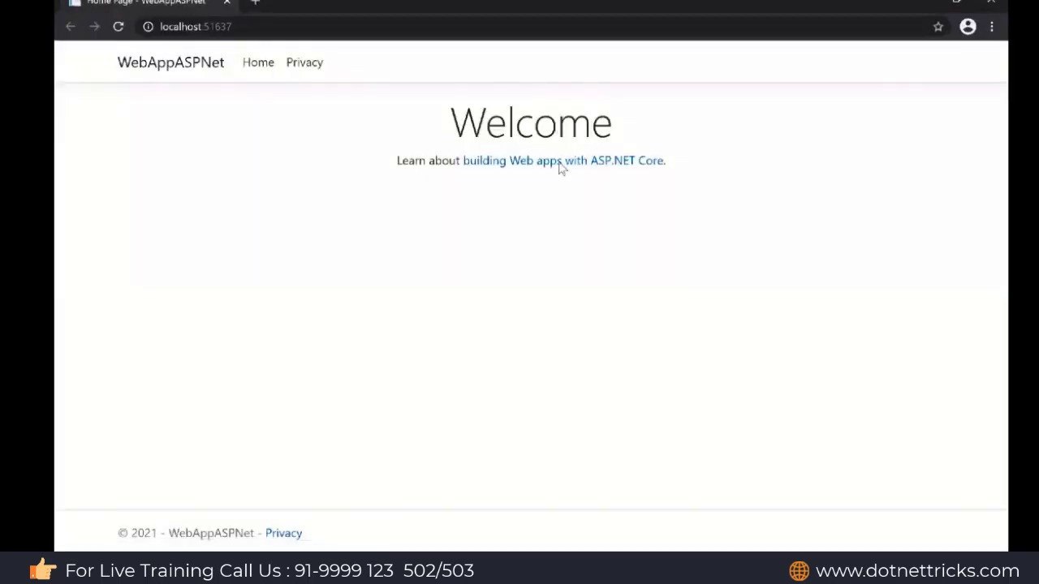
key(alt+Tab)
click(574, 24)
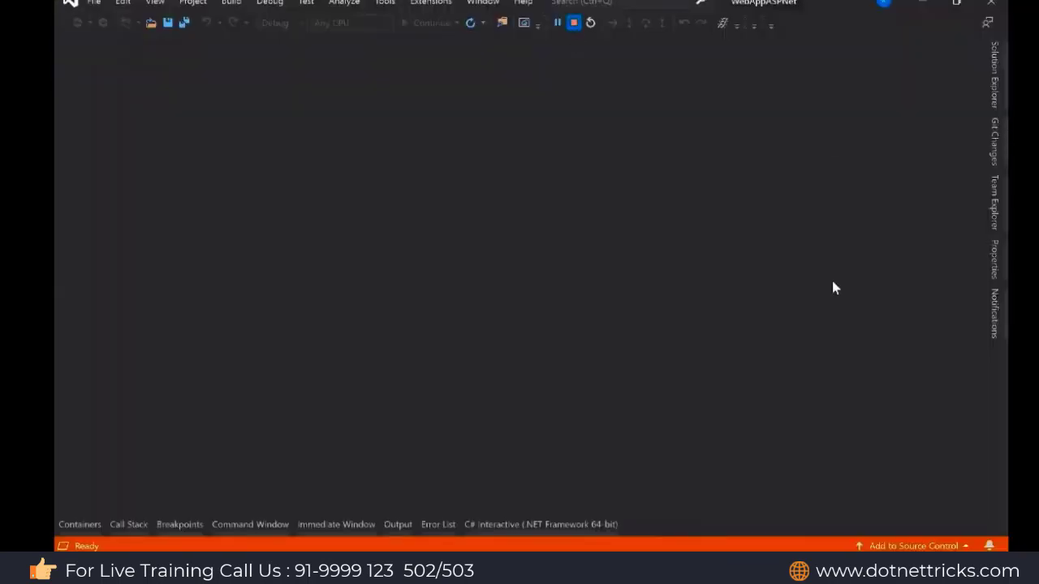
Start publishing the WebAppASPNet project with Azure as the target and Azure App Service (Windows) as the specific target
double_click(863, 120)
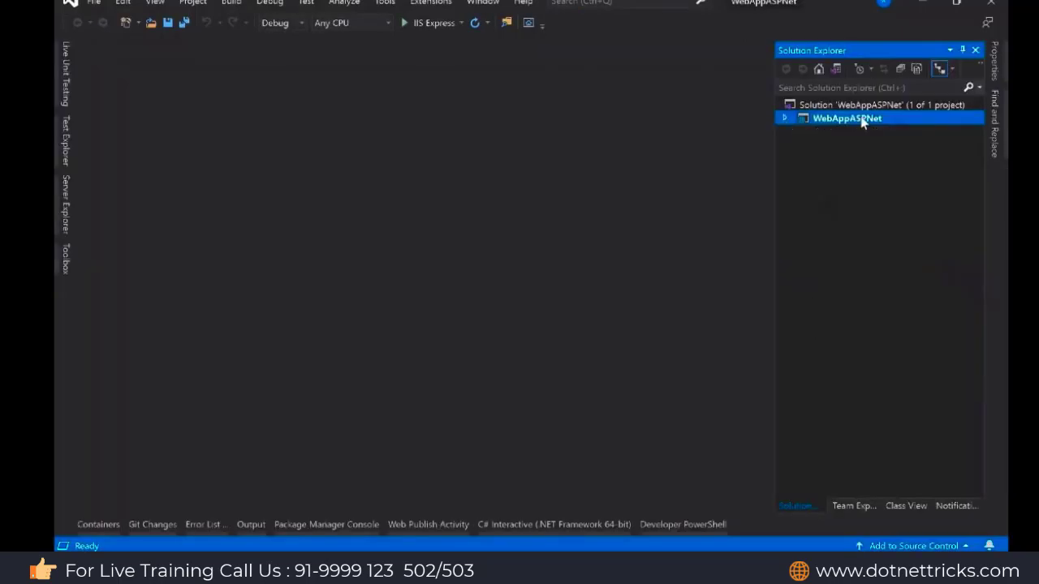
right_click(863, 119)
click(784, 97)
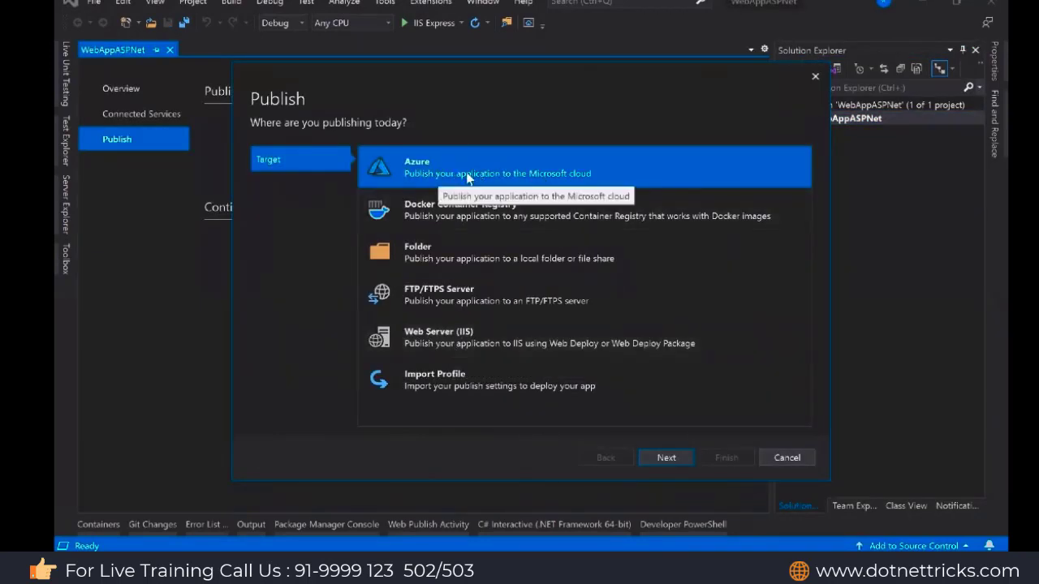
click(667, 458)
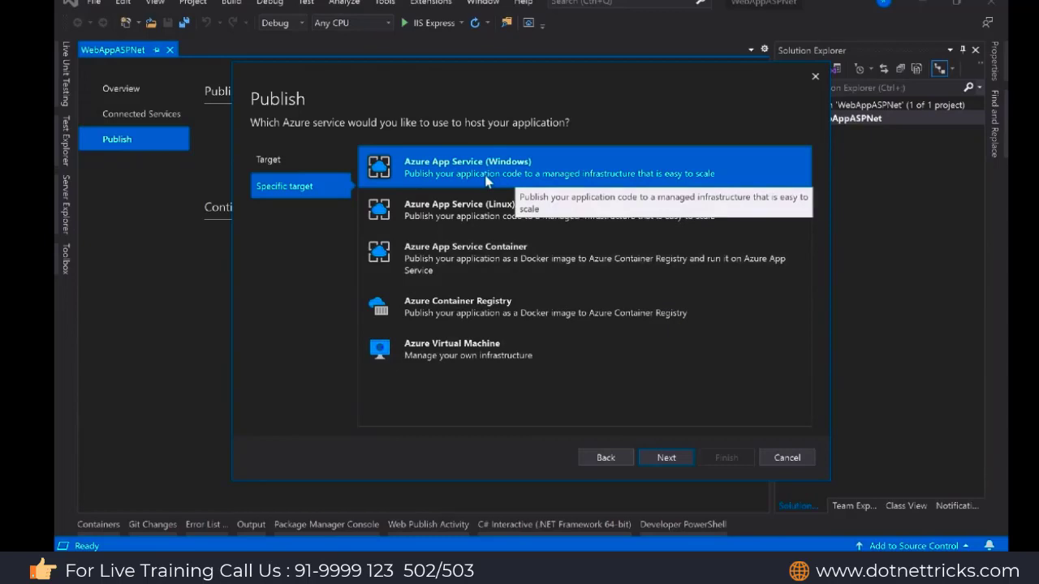
click(666, 457)
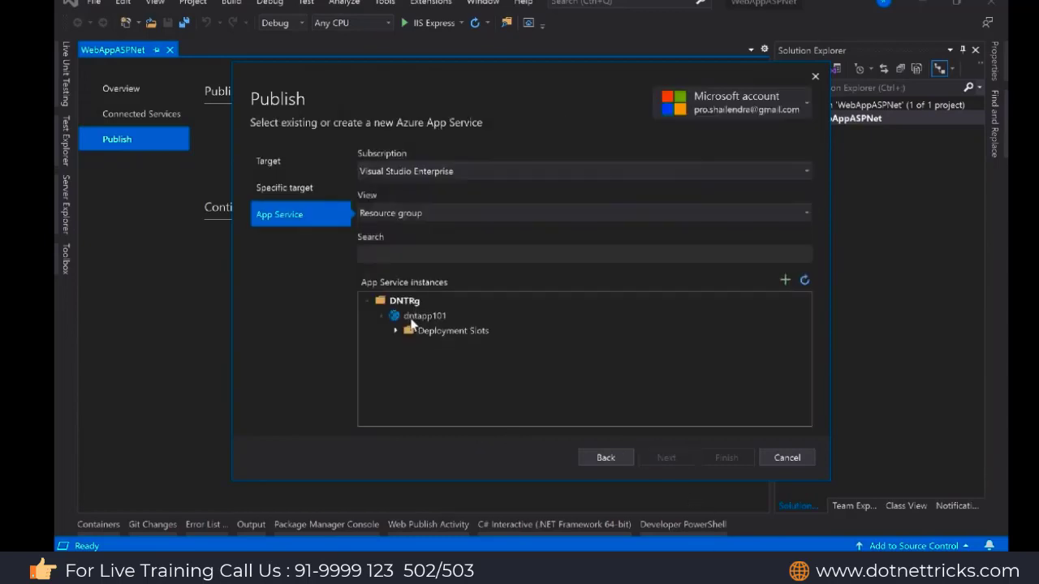
Select the dntapp101 instance in the DNTRg resource group, keep the current Microsoft account, and finish the publish profile
click(424, 316)
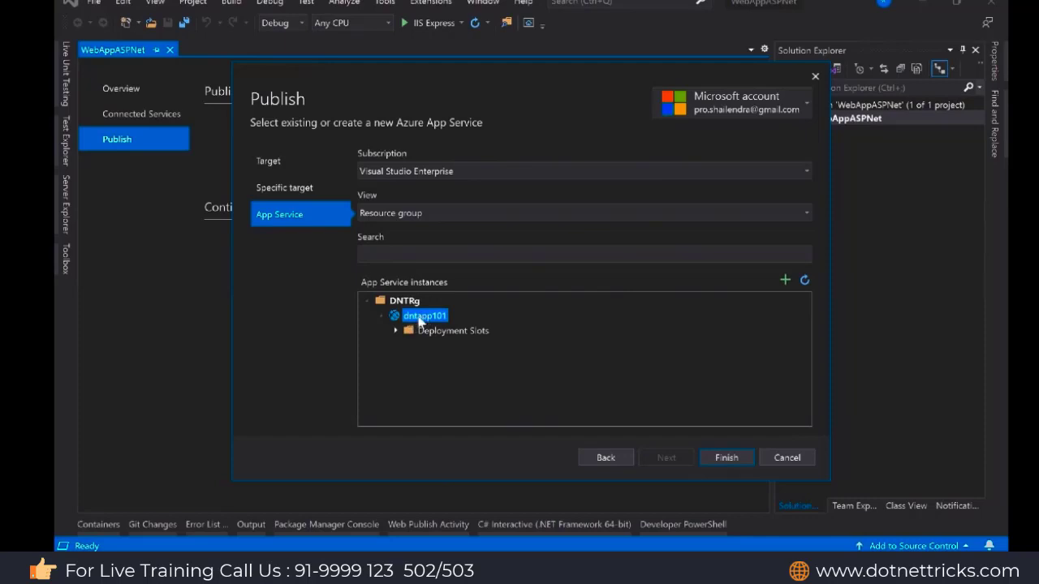
click(805, 99)
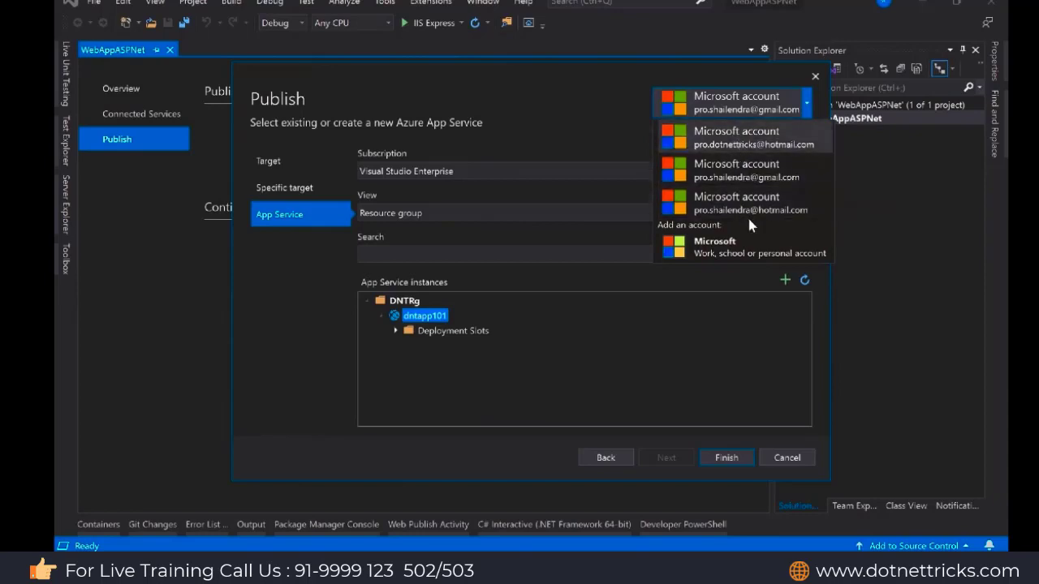
click(736, 177)
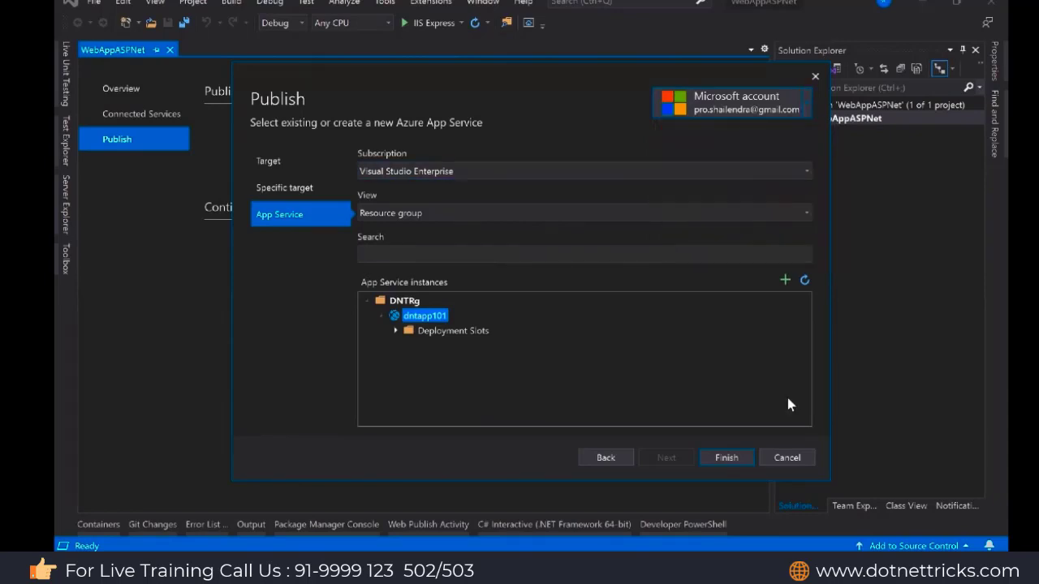
click(727, 458)
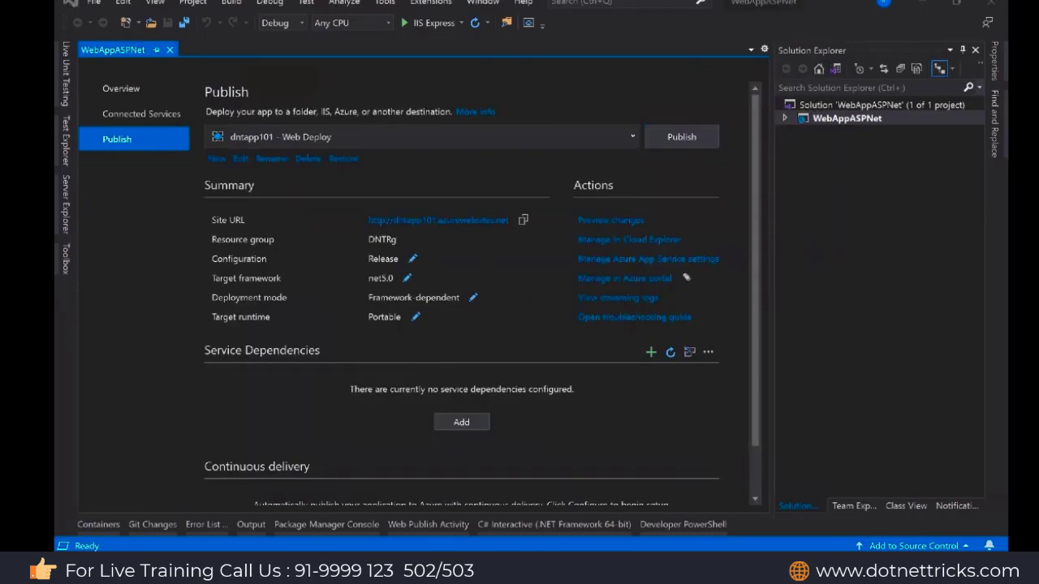
Examine the configuration, target framework, site URL and profile name in the publish summary
drag(366, 265, 427, 267)
drag(366, 287, 419, 289)
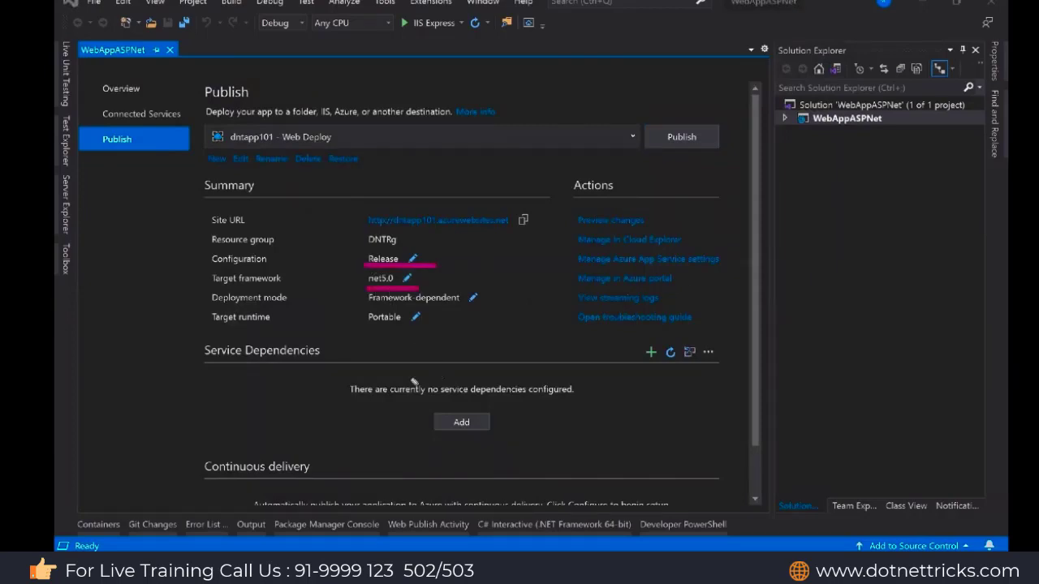
mouse_move(393, 205)
mouse_down()
mouse_move(374, 204)
mouse_move(471, 240)
mouse_move(457, 203)
mouse_move(389, 202)
mouse_up()
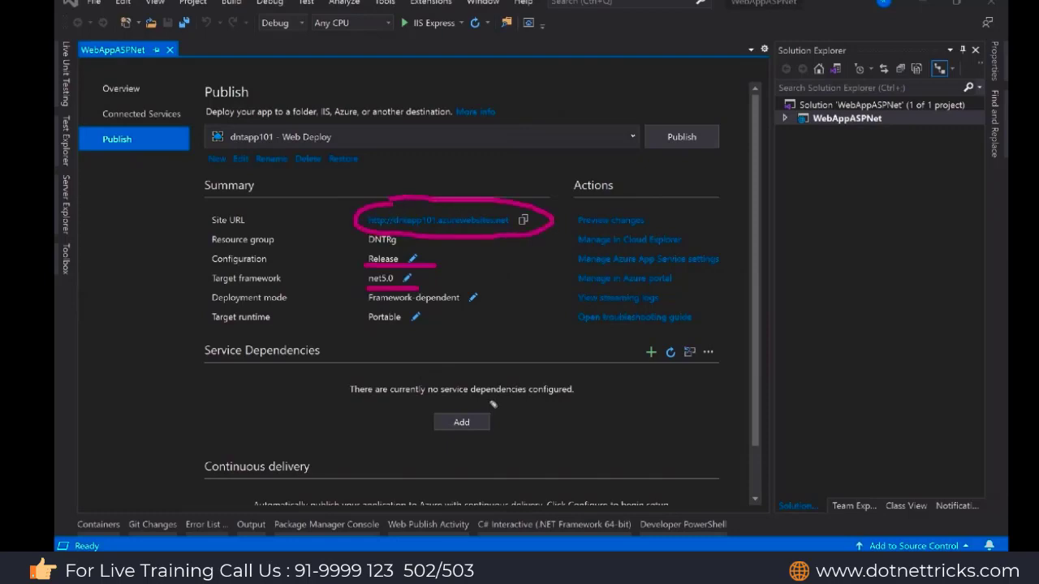
mouse_move(224, 122)
mouse_down()
mouse_move(211, 140)
mouse_move(341, 146)
mouse_move(220, 122)
mouse_up()
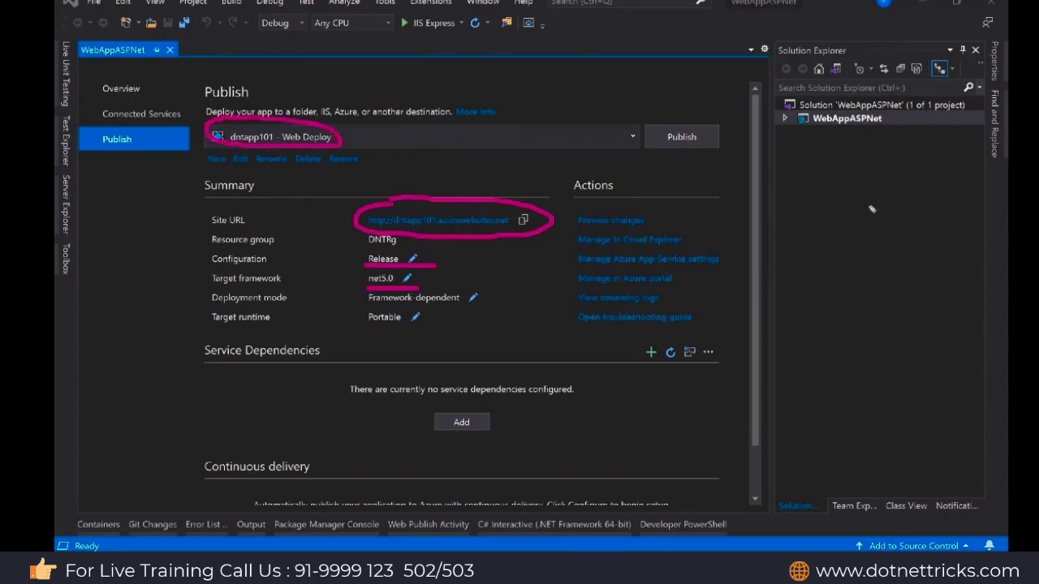
Expand the project's Properties and PublishProfiles folders and examine the dntapp101 Web Deploy profile and its management options
click(784, 119)
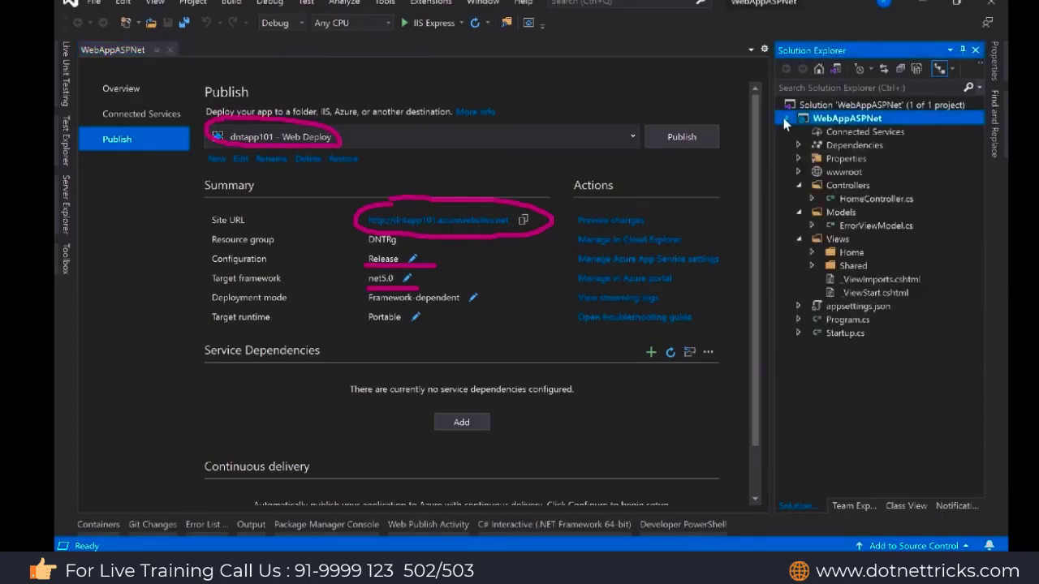
click(799, 159)
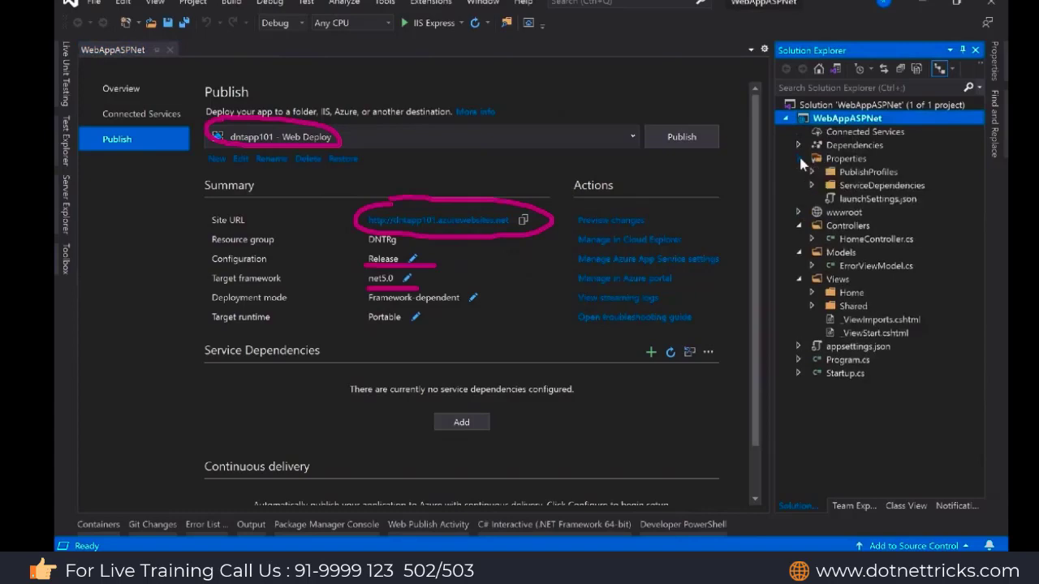
click(812, 173)
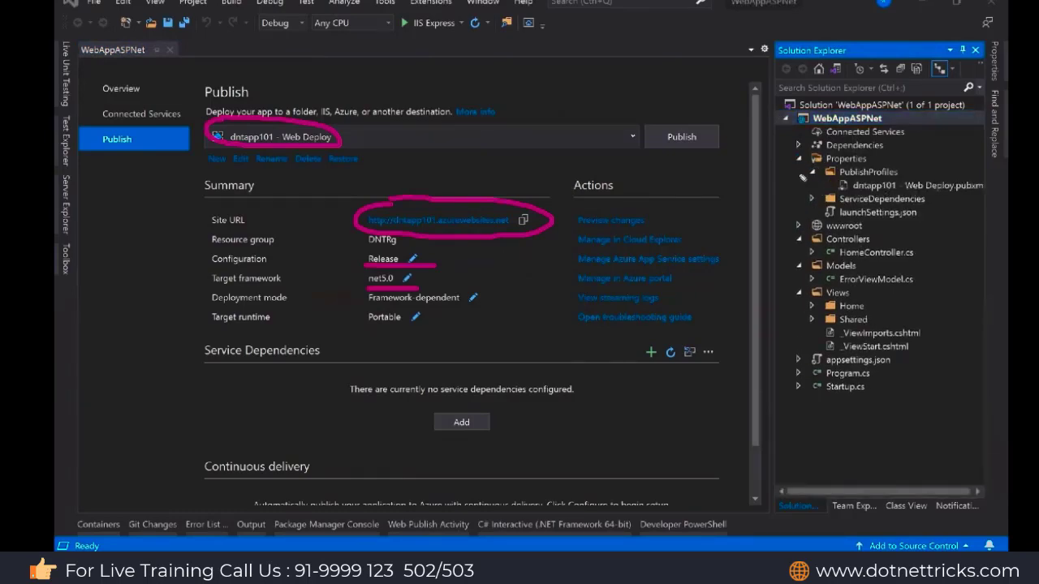
drag(826, 167, 790, 168)
drag(887, 161, 800, 195)
mouse_move(878, 192)
mouse_down()
mouse_move(1002, 193)
mouse_move(852, 162)
mouse_up()
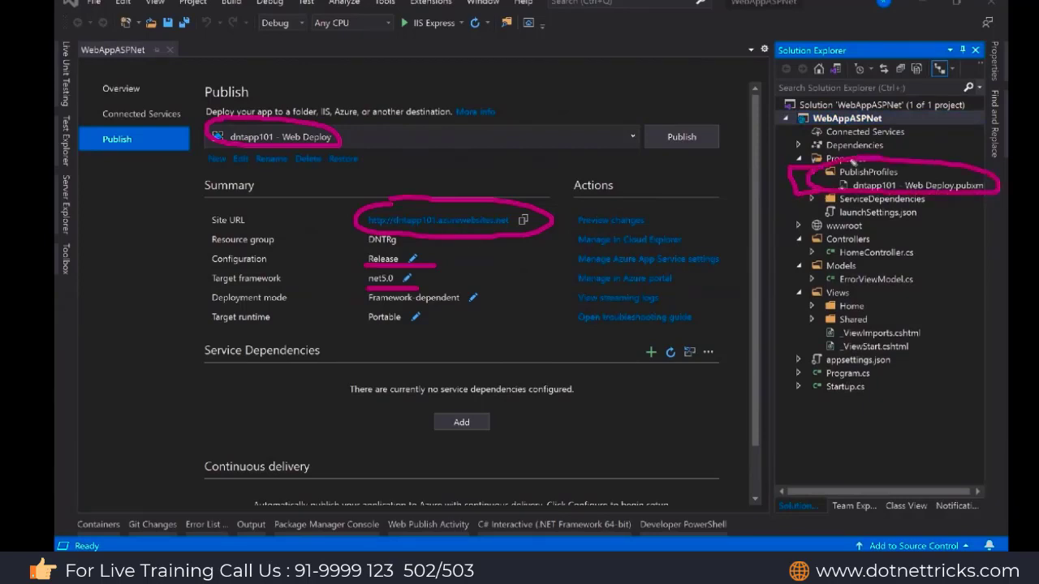
drag(362, 136, 399, 123)
key(Escape)
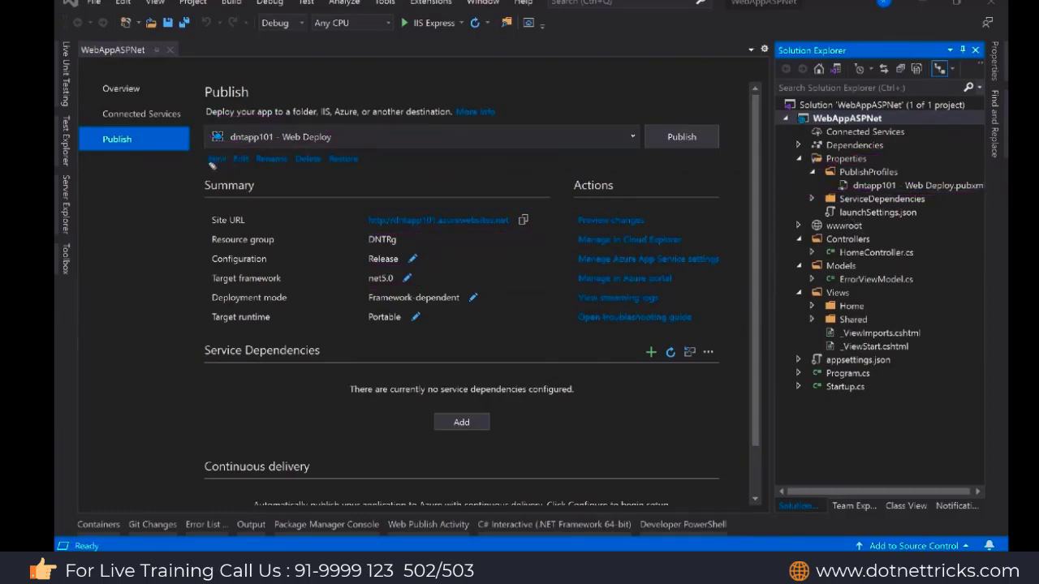
drag(190, 158, 206, 154)
mouse_move(817, 186)
mouse_down()
mouse_move(827, 187)
mouse_move(815, 201)
mouse_move(825, 200)
mouse_move(830, 221)
mouse_up()
key(Escape)
Publish WebAppASPNet to dntapp101 and check the live site's Privacy and Home pages
click(680, 137)
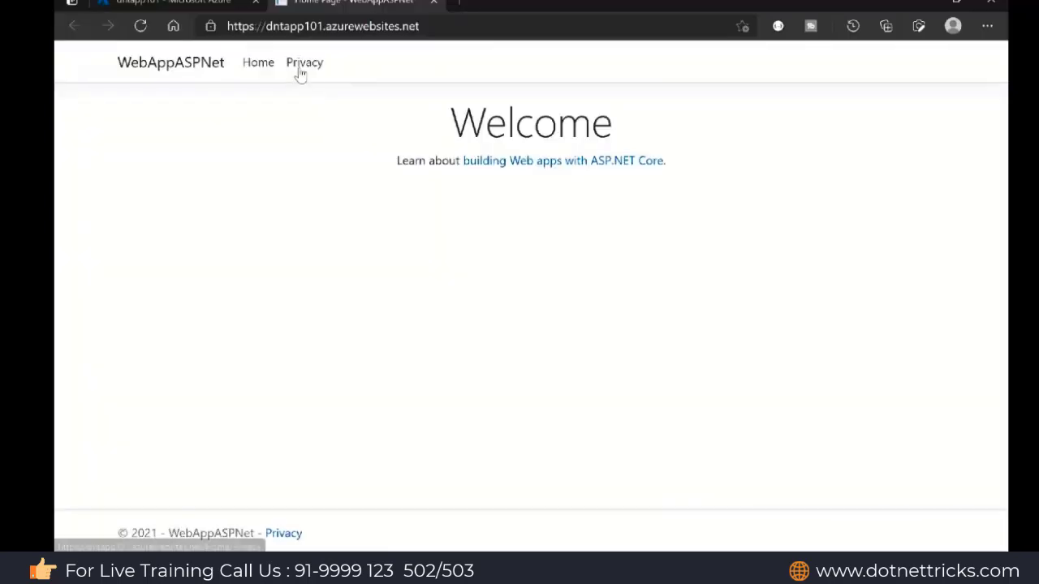
click(302, 65)
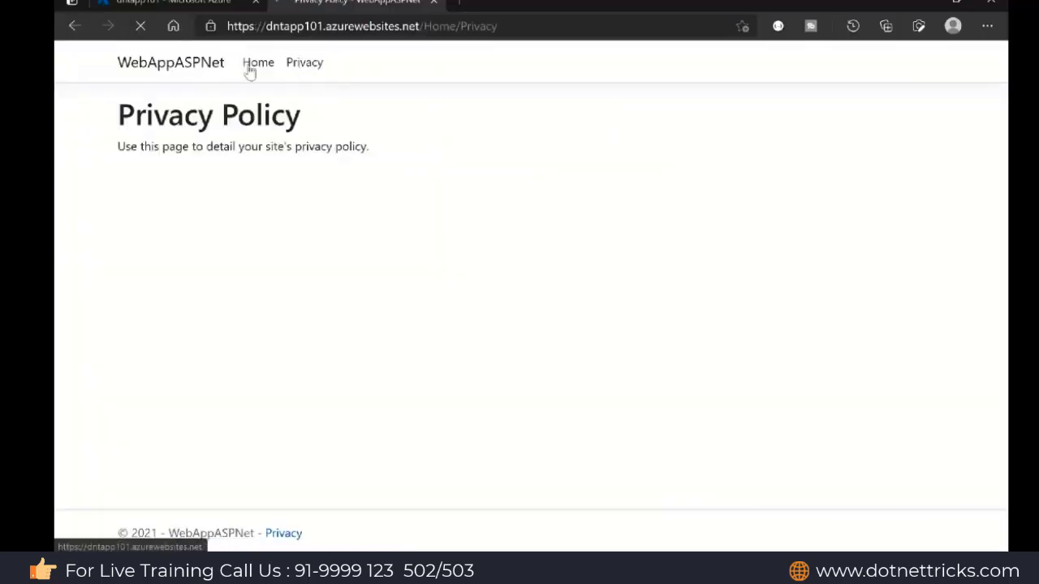
click(249, 68)
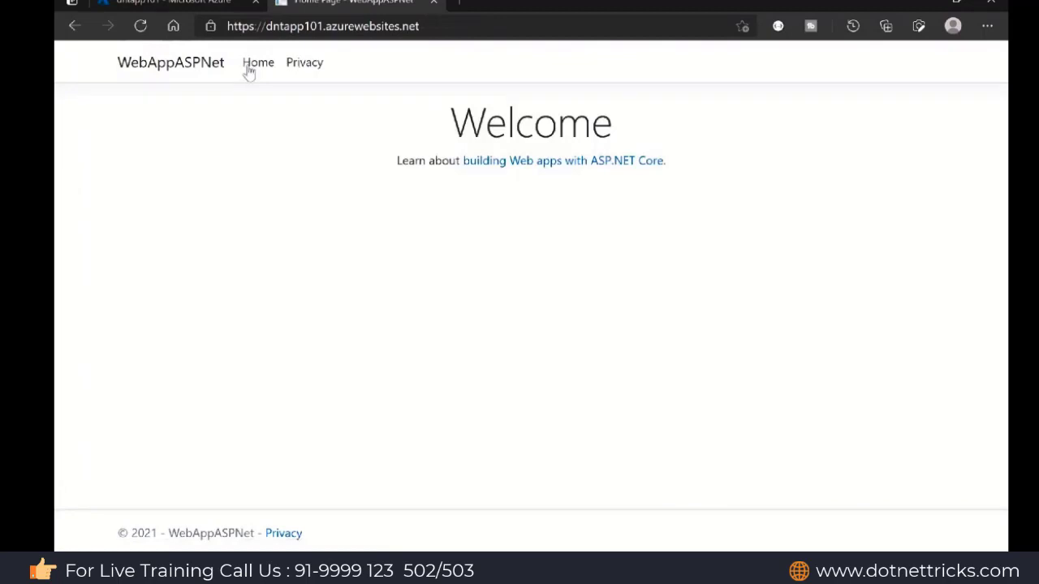
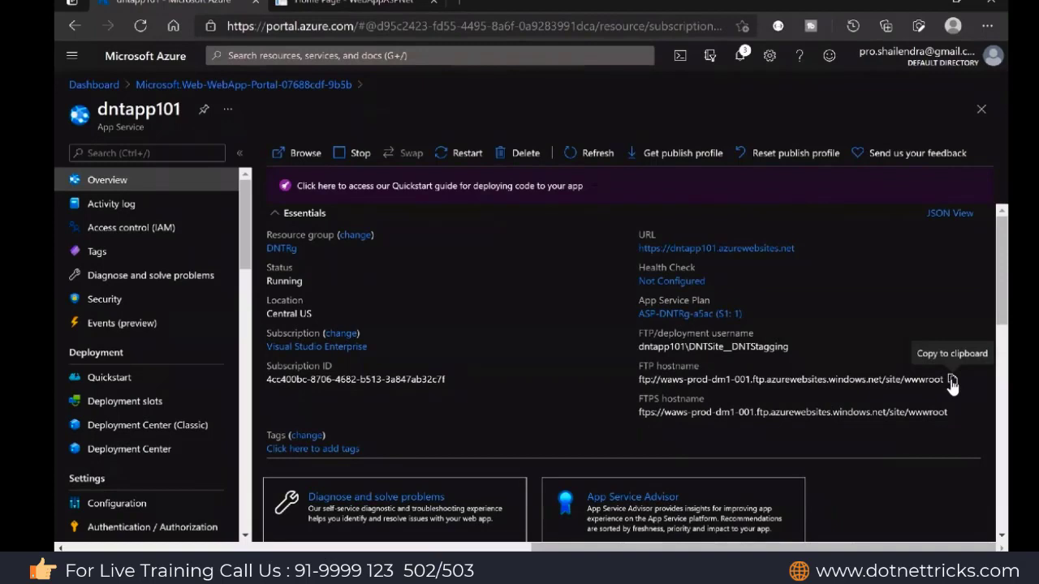
Copy dntapp101's FTP hostname from the Azure overview and create a site named MySite in FileZilla's Site Manager
click(953, 381)
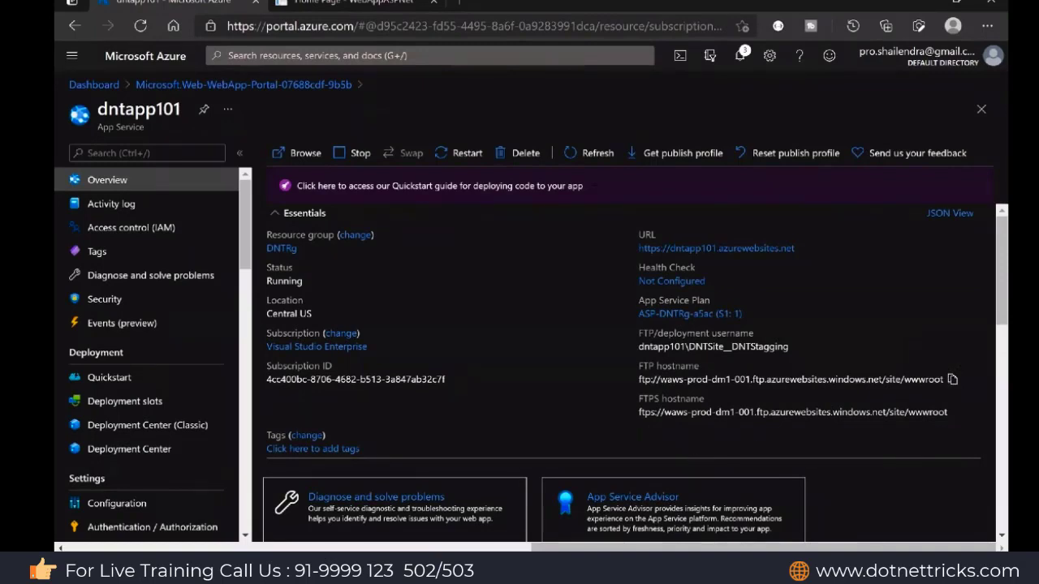
key(alt+Tab)
click(80, 29)
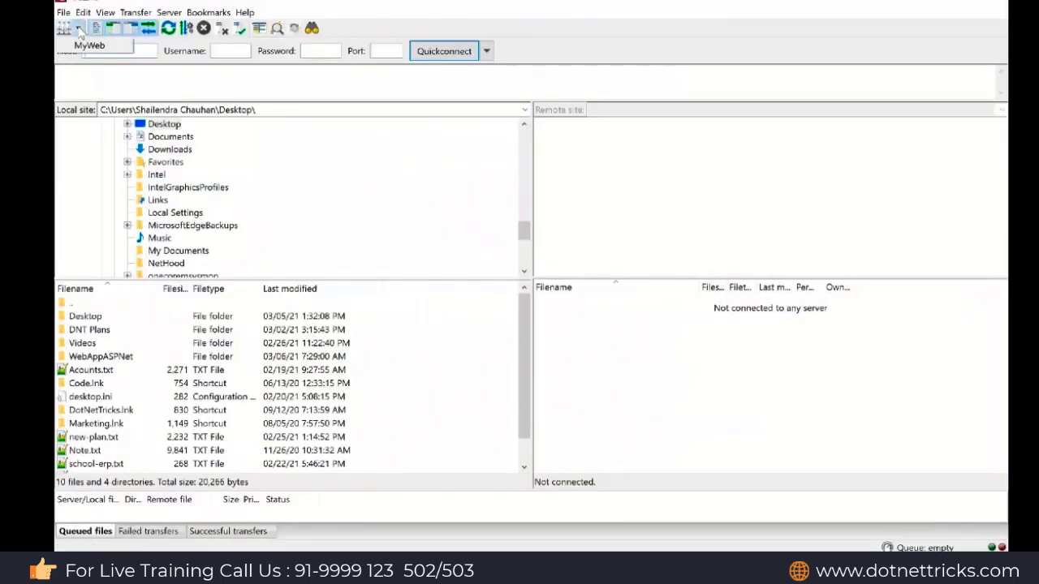
click(64, 12)
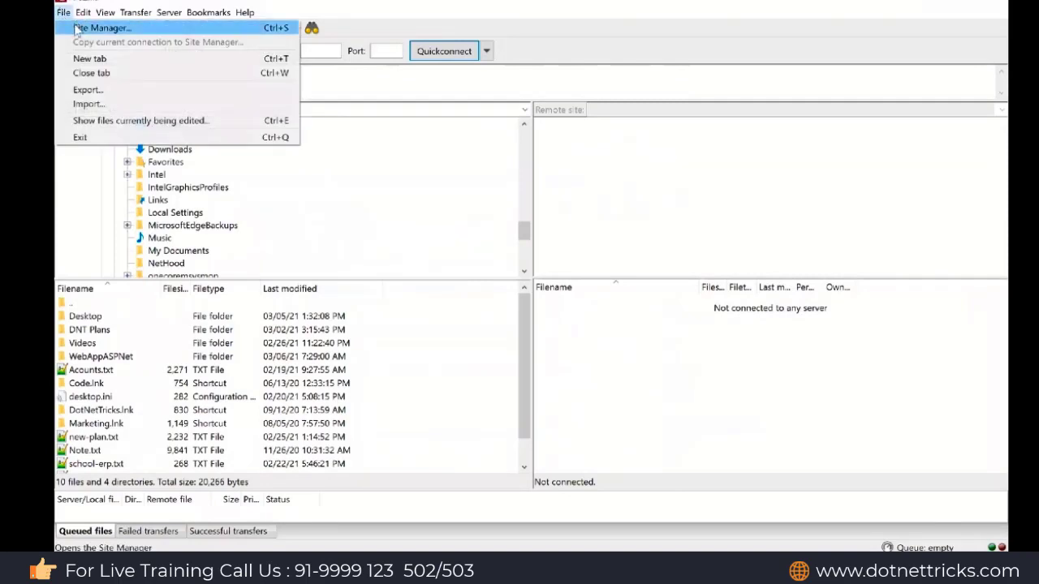
click(77, 29)
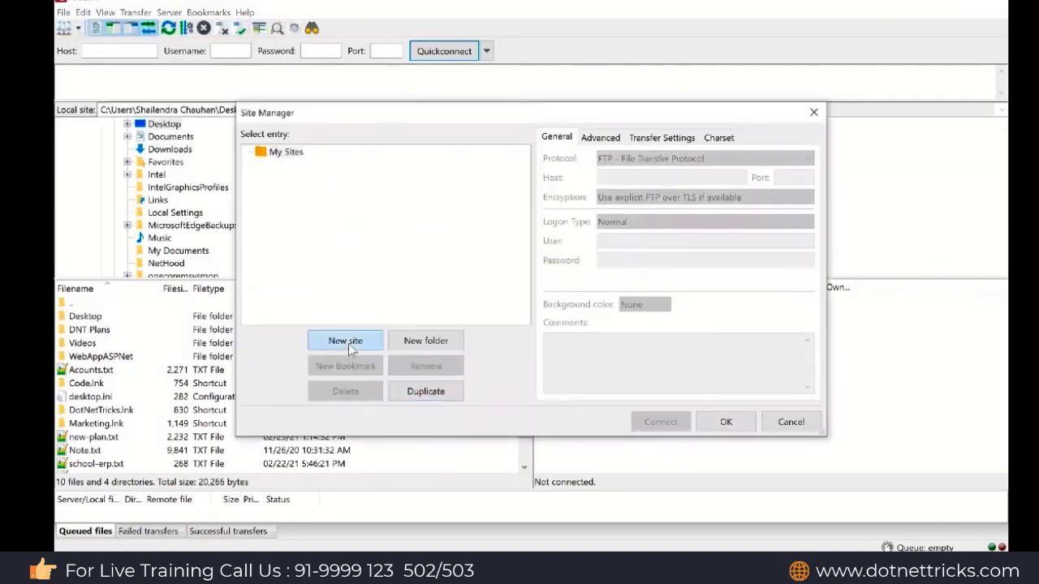
click(348, 342)
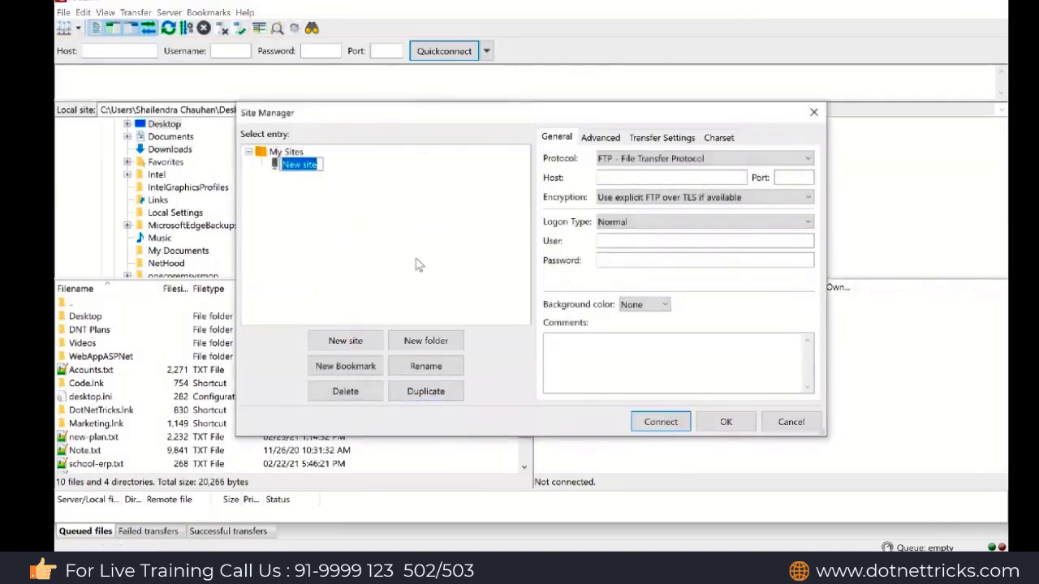
text(My)
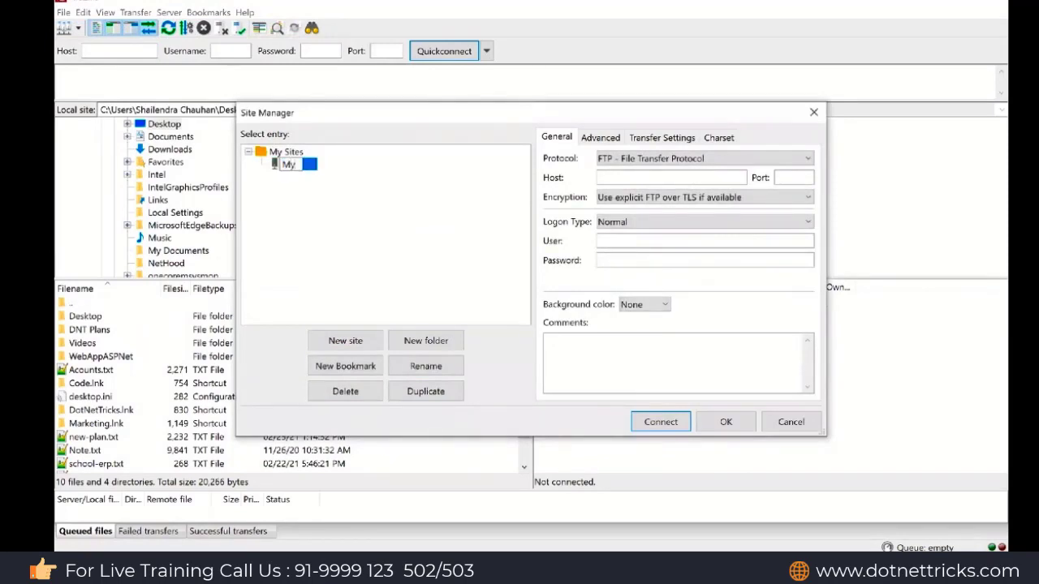
text(Site)
Set MySite's host to the copied FTP hostname and its user to the FTP/deployment username from the Azure portal
click(673, 177)
key(ctrl+v)
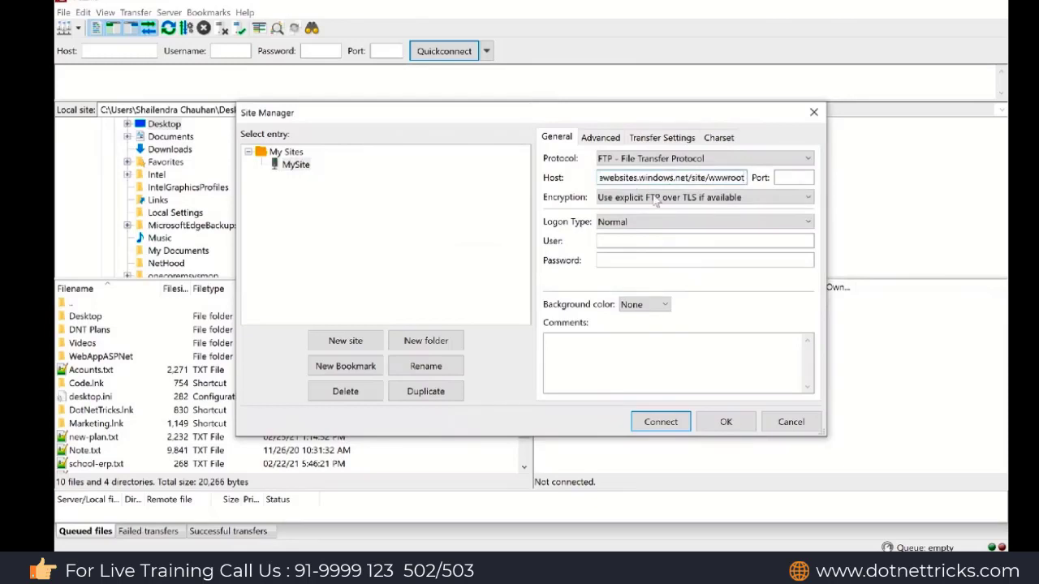
click(635, 241)
key(alt+Tab)
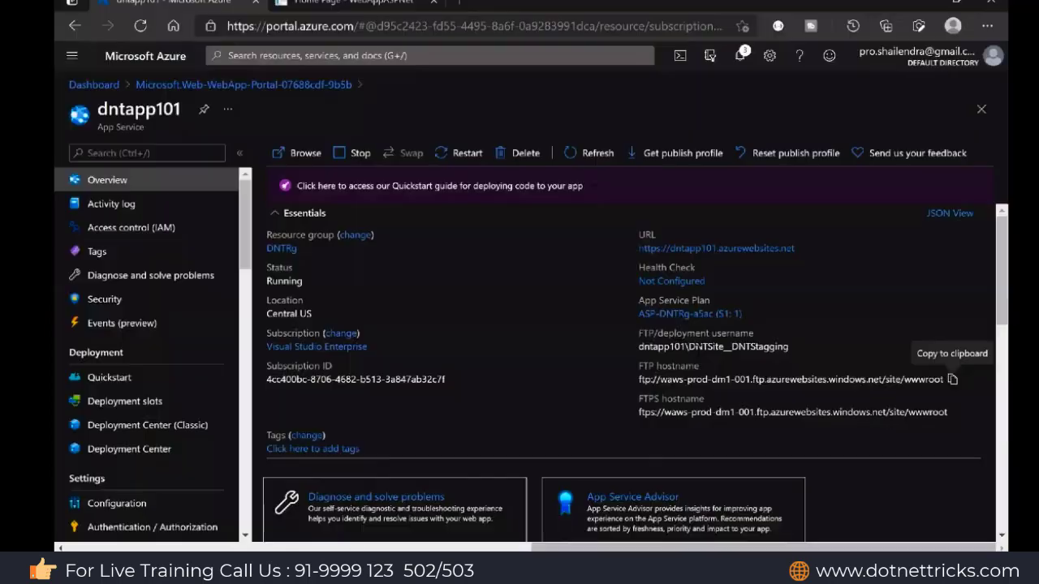
click(799, 347)
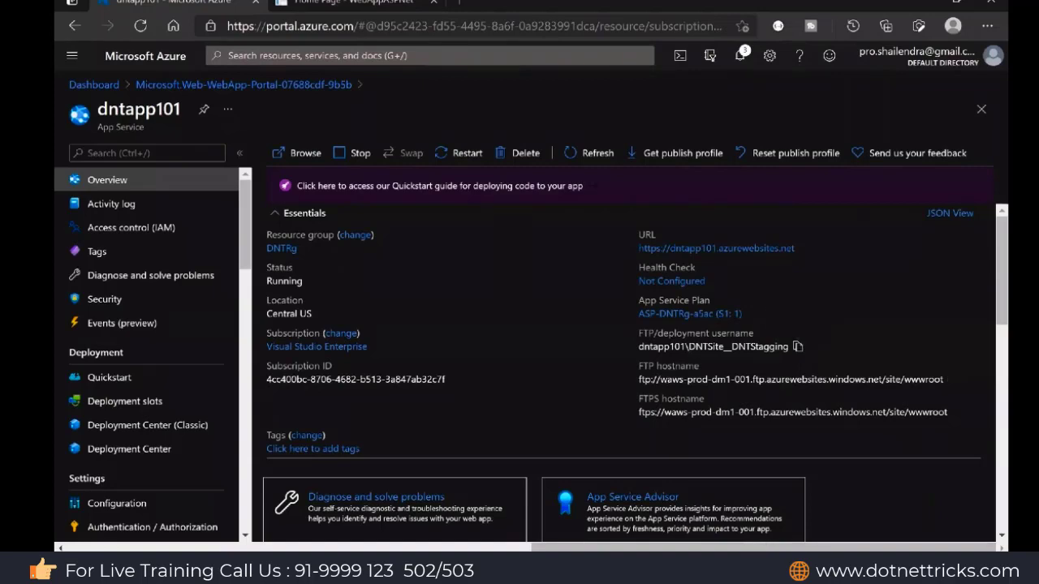
key(alt+Tab)
key(ctrl+v)
key(Tab)
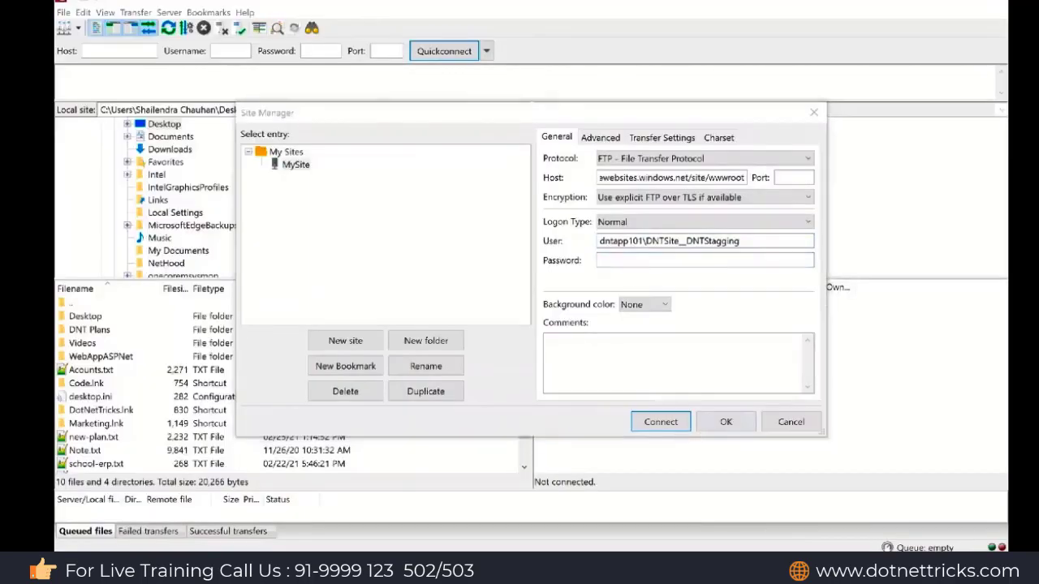
Copy the FTP password from Azure's Deployment Center (Classic), paste it as MySite's password in FileZilla, and save the site
key(alt+Tab)
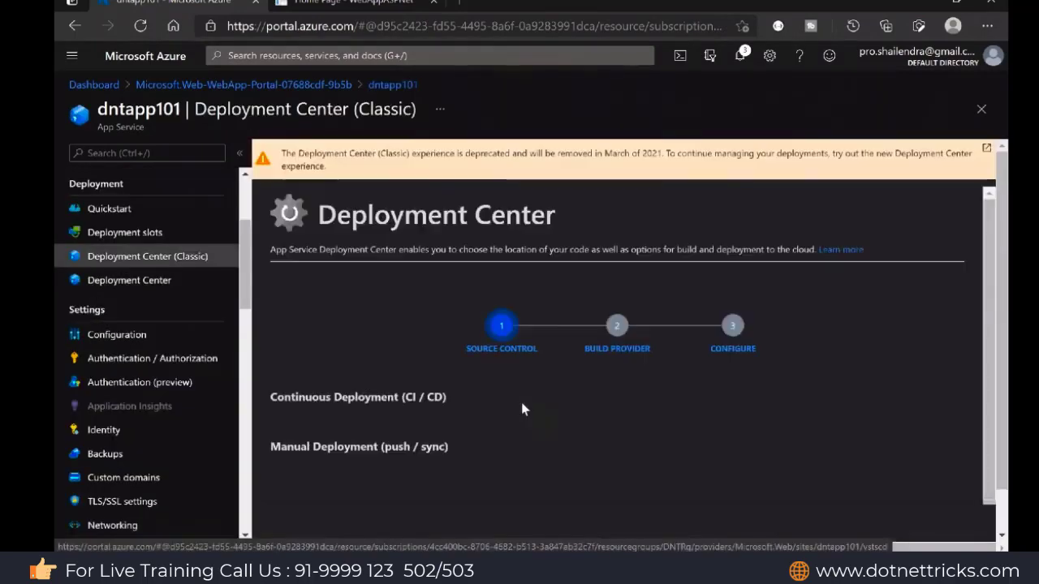
scroll(522, 410, down, 1)
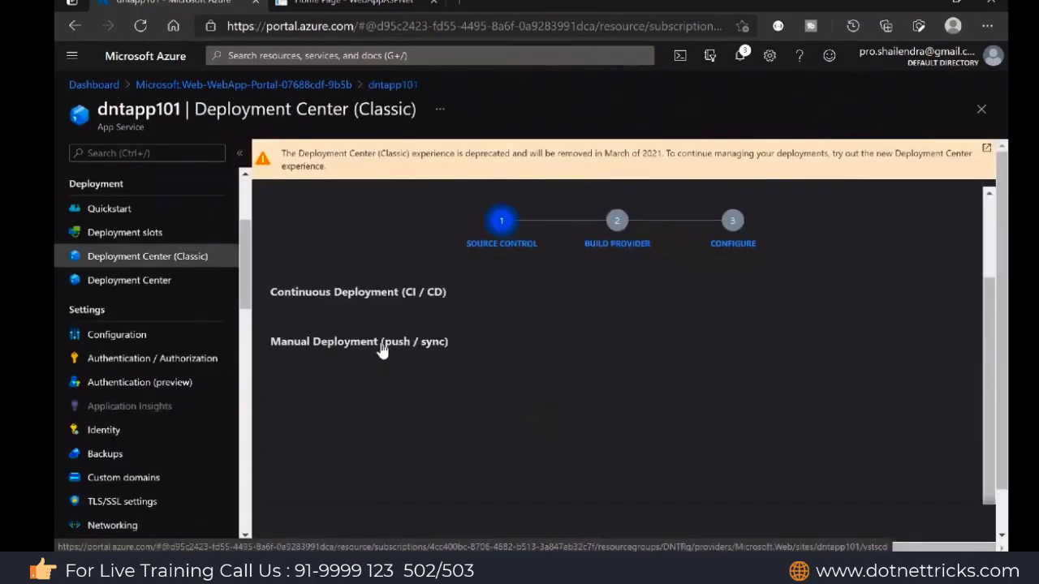
scroll(568, 406, down, 5)
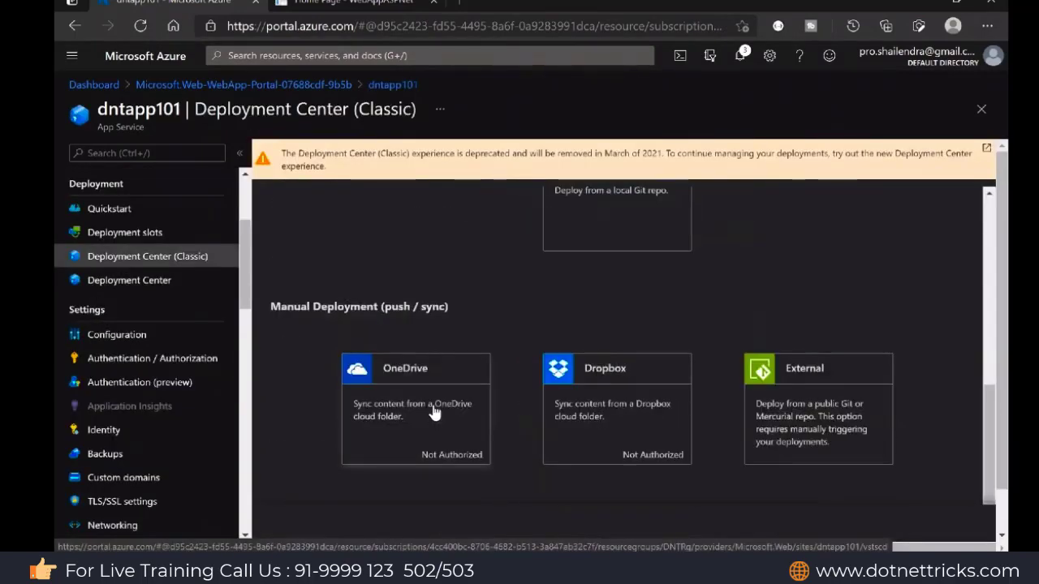
click(631, 526)
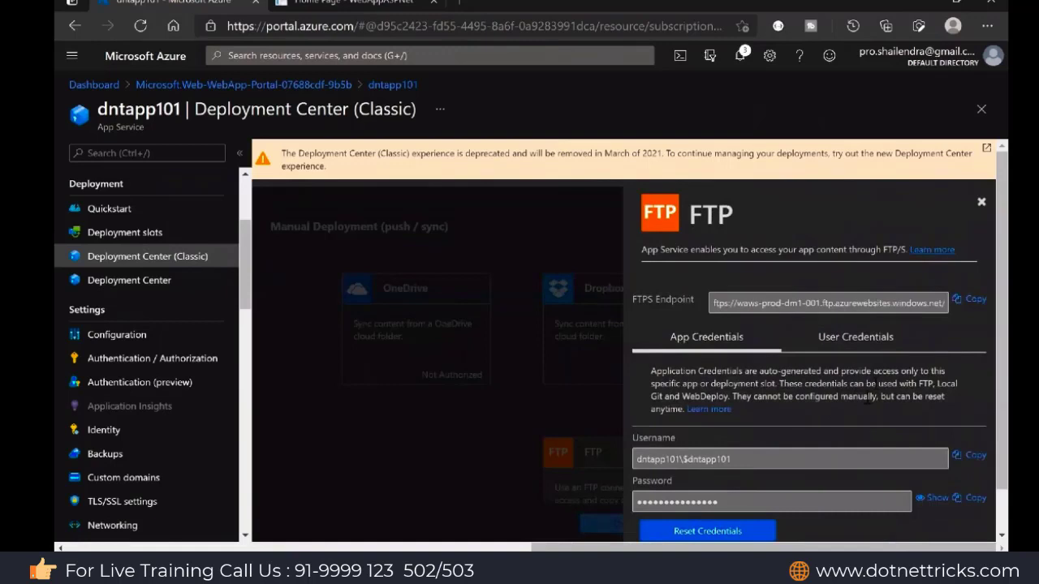
scroll(869, 400, down, 1)
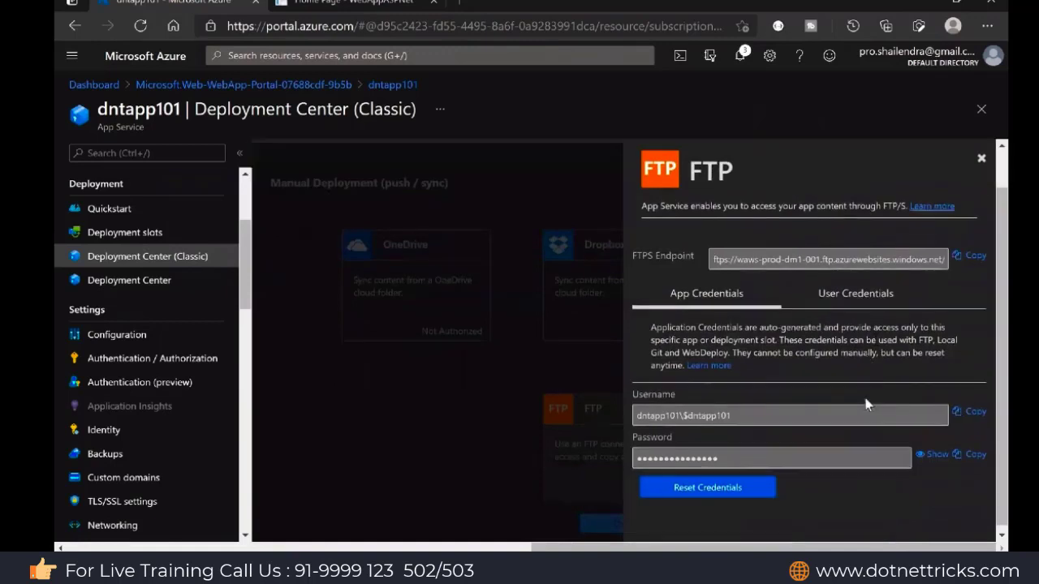
click(976, 455)
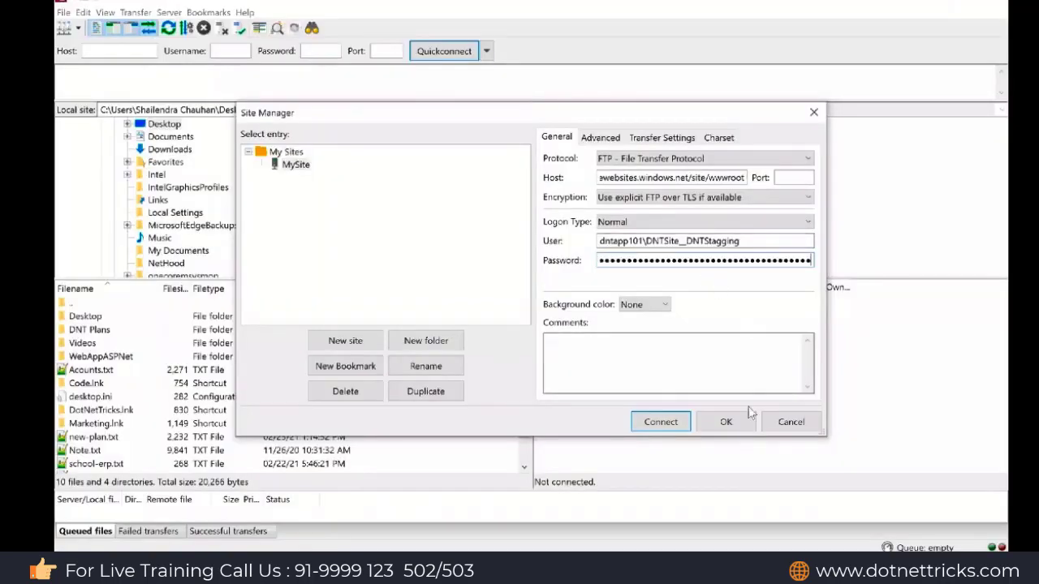
click(726, 422)
Connect to MySite and accept the server certificate, trusting it for future sessions and the listed alternative hostnames
click(79, 29)
click(86, 46)
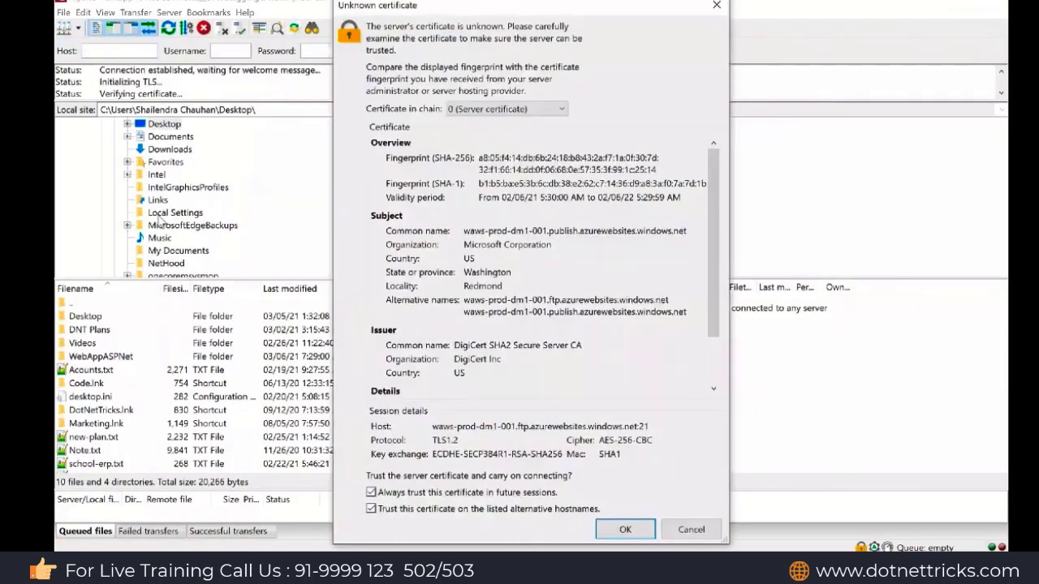
click(624, 528)
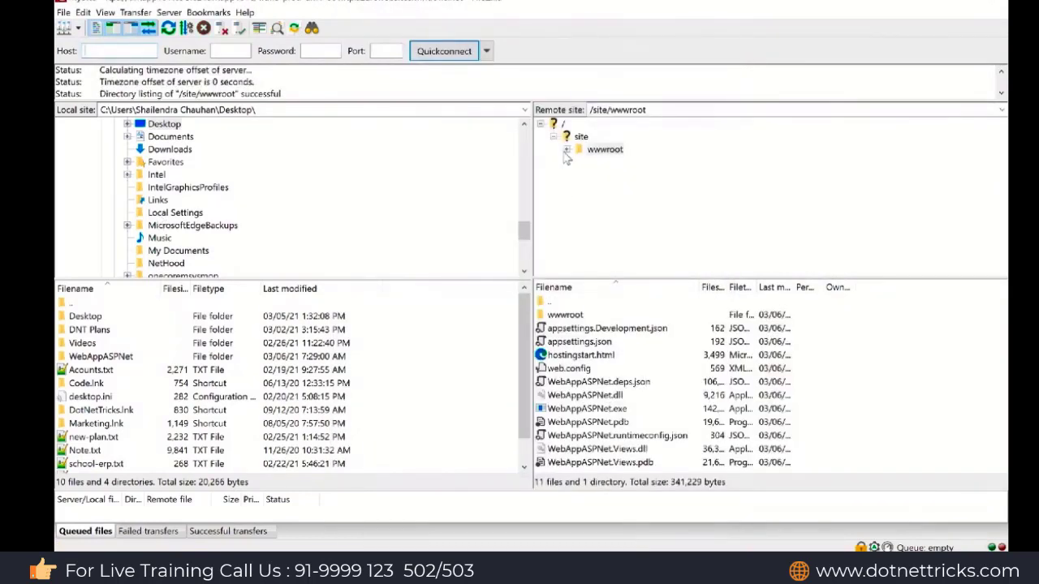
Browse the remote site folder and open wwwroot to examine the deployed application files
click(567, 150)
click(581, 137)
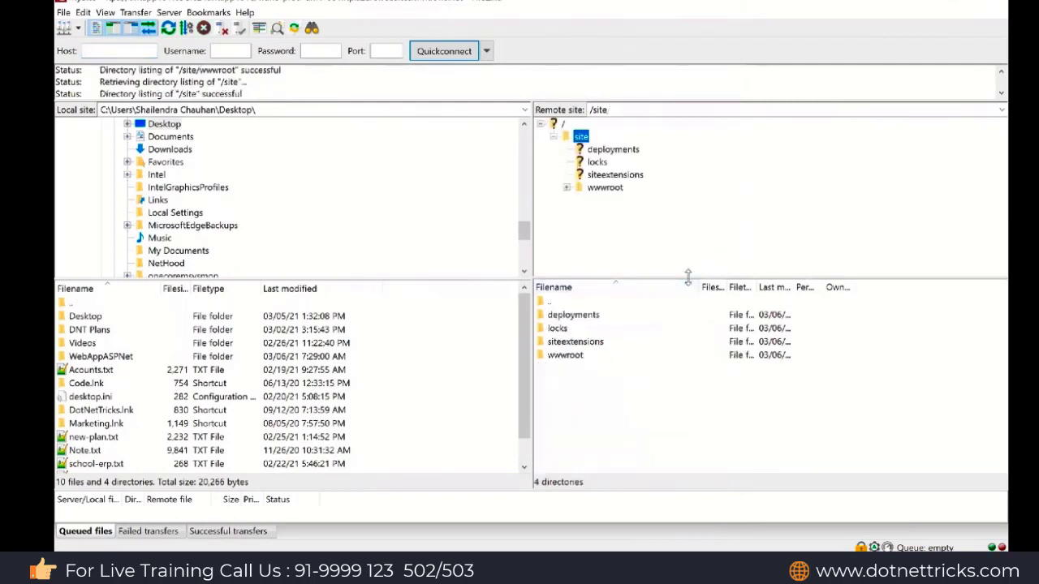
mouse_move(688, 280)
mouse_down()
mouse_move(688, 240)
mouse_move(689, 280)
mouse_up()
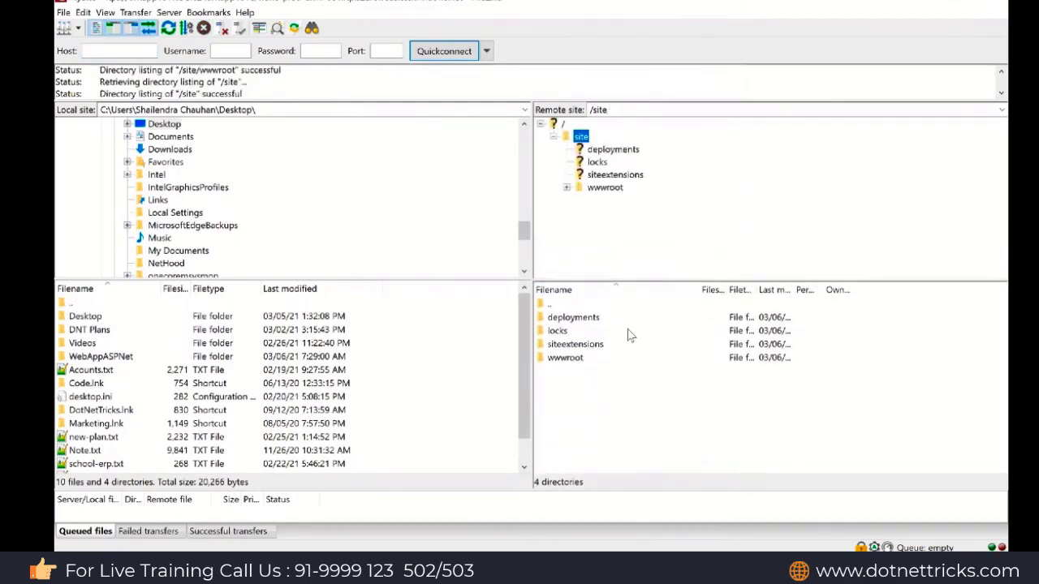
double_click(577, 358)
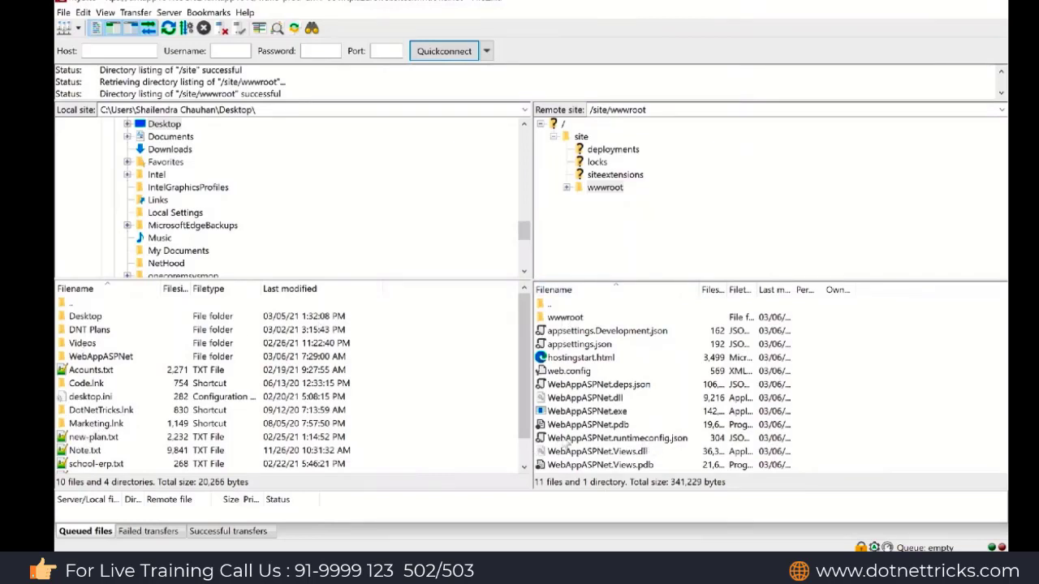
Upload school-erp.txt from the local Desktop to /site/wwwroot and select the uploaded copy
scroll(113, 443, down, 1)
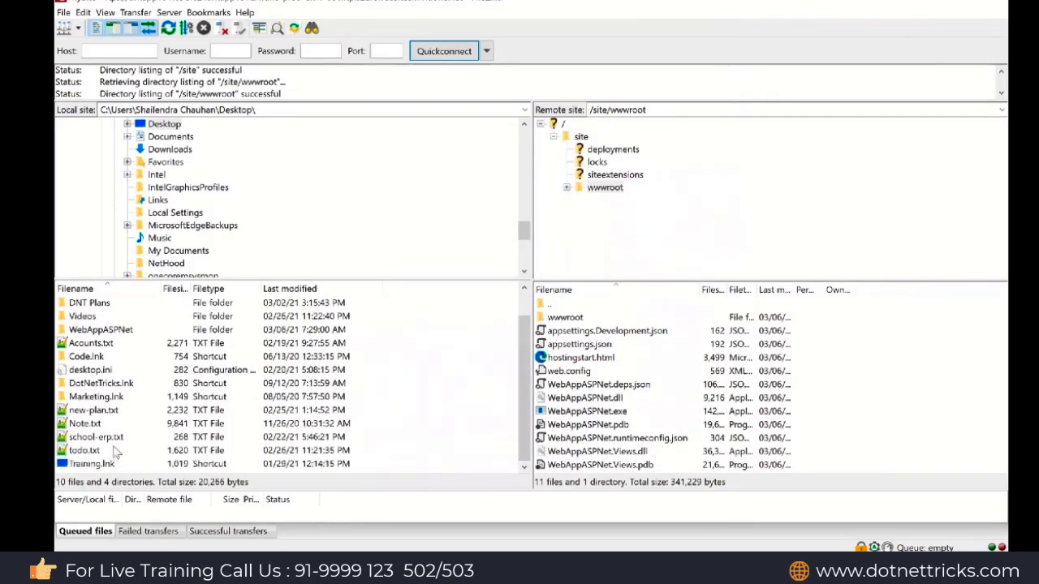
right_click(114, 440)
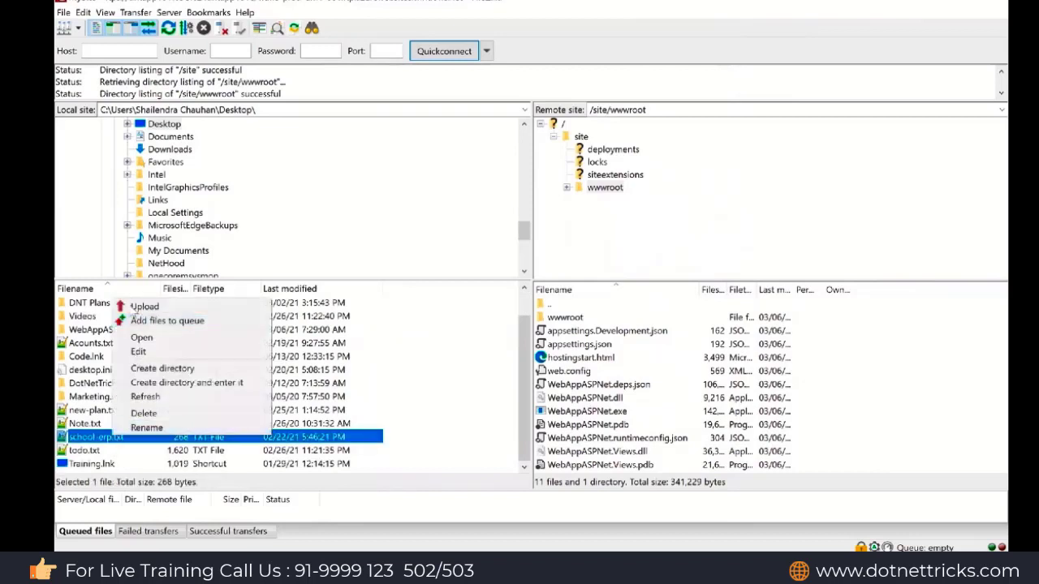
click(143, 307)
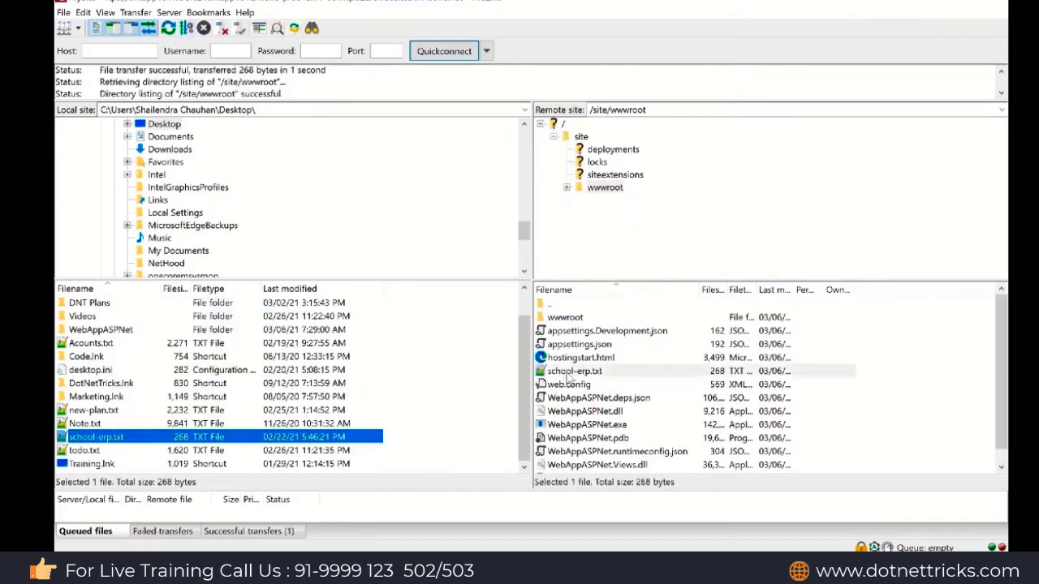
click(570, 373)
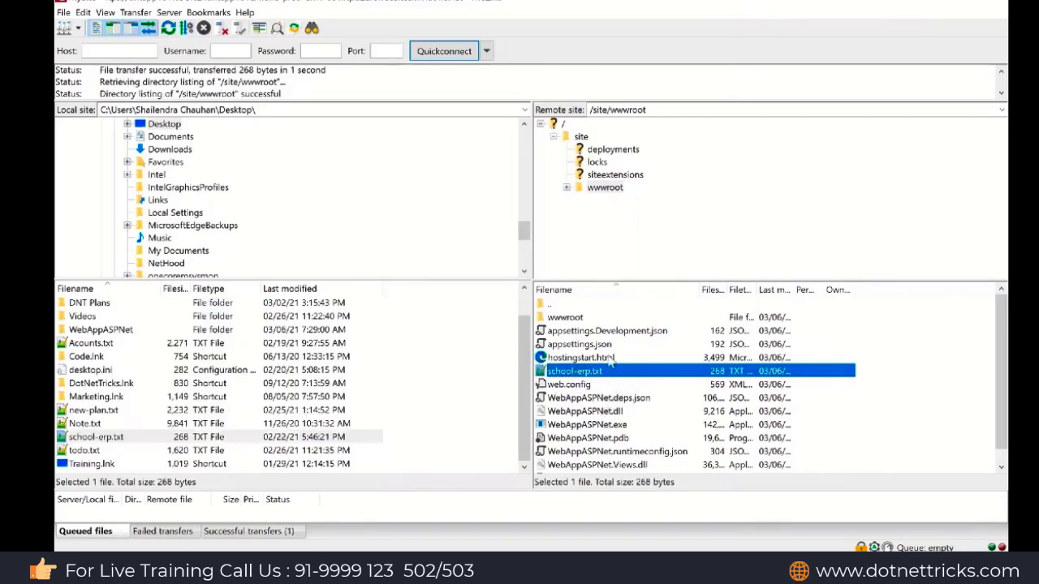
Examine the download and file management options for the remote hostingstart.html
click(611, 362)
right_click(610, 362)
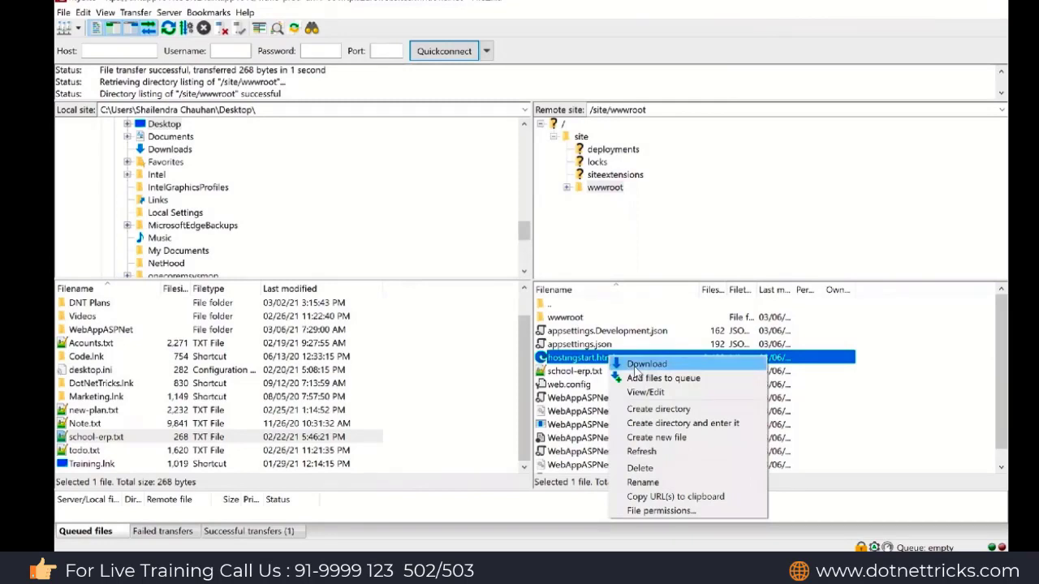
click(582, 372)
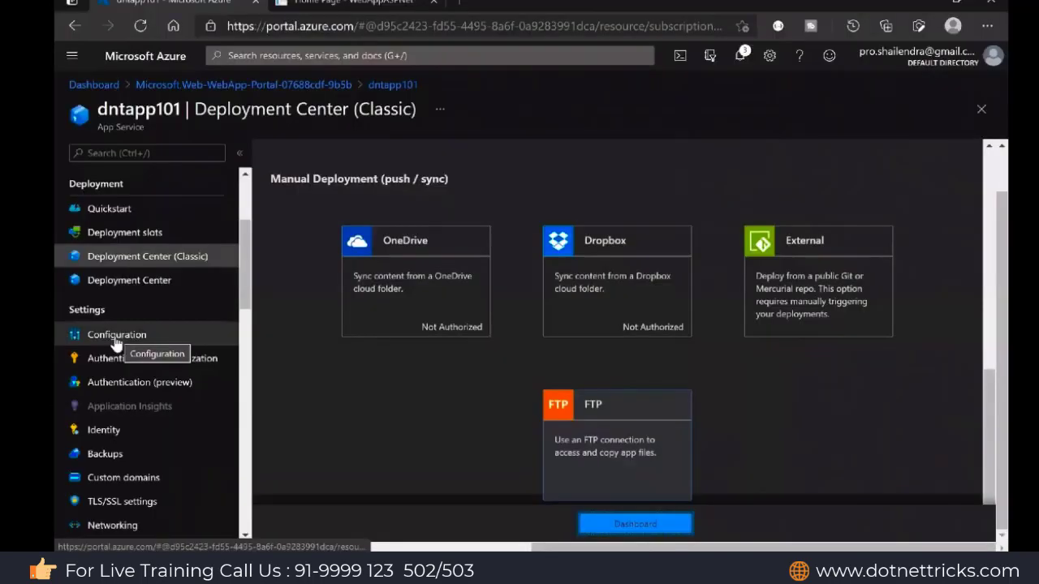
Switch to the Azure portal and examine dntapp101's application settings and connection strings in Configuration
click(61, 338)
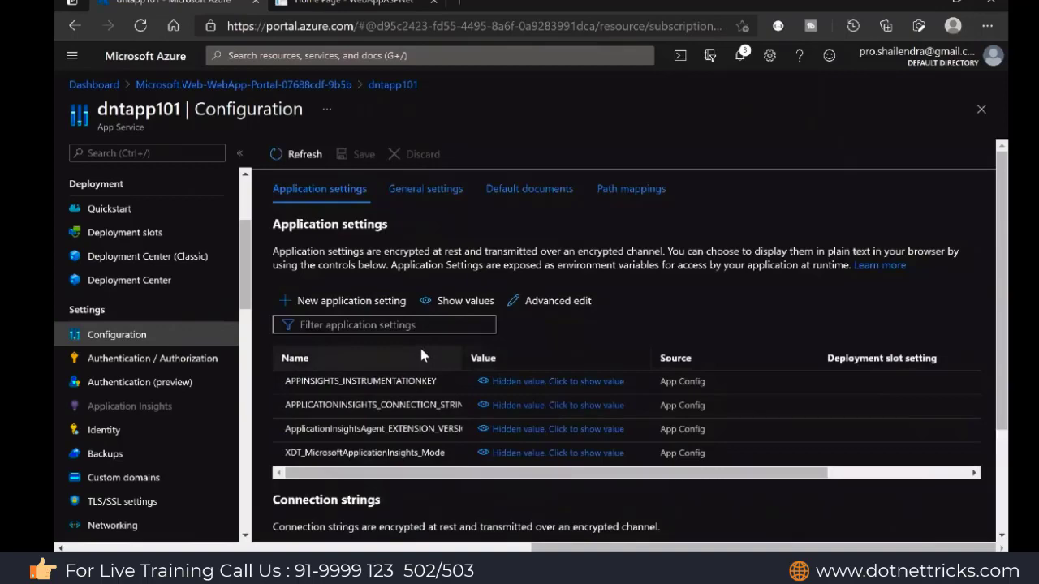
scroll(419, 344, down, 3)
scroll(418, 341, up, 3)
Examine the general settings of dntapp101, including the available .NET versions, platform, FTP state, and Always on
click(411, 194)
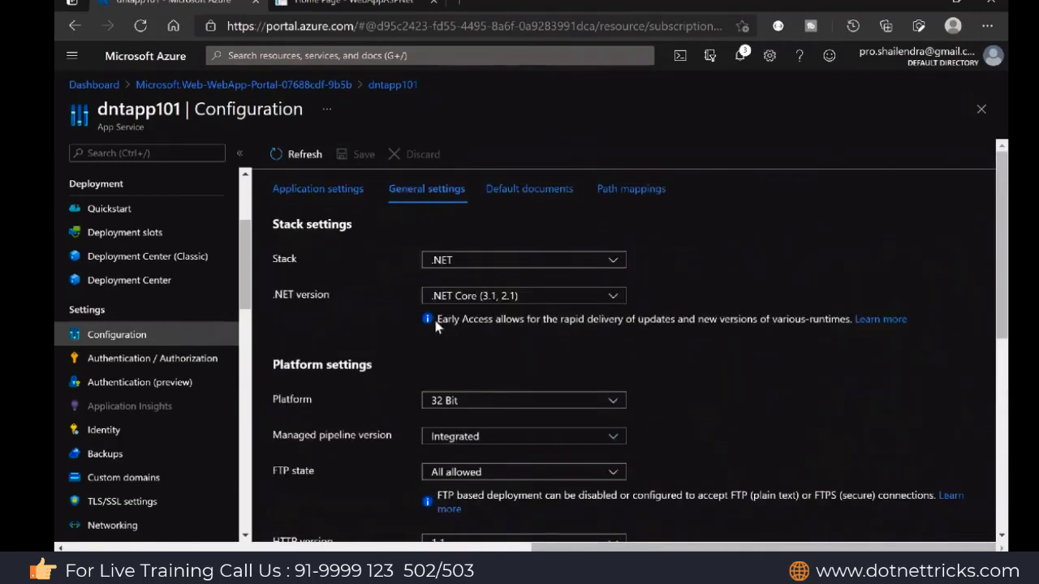
click(609, 298)
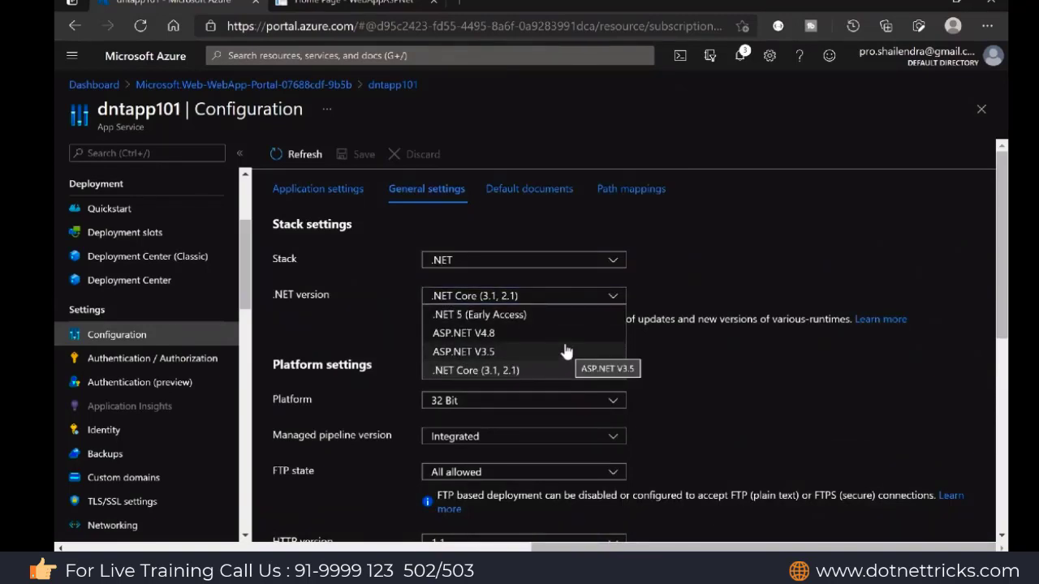
click(719, 399)
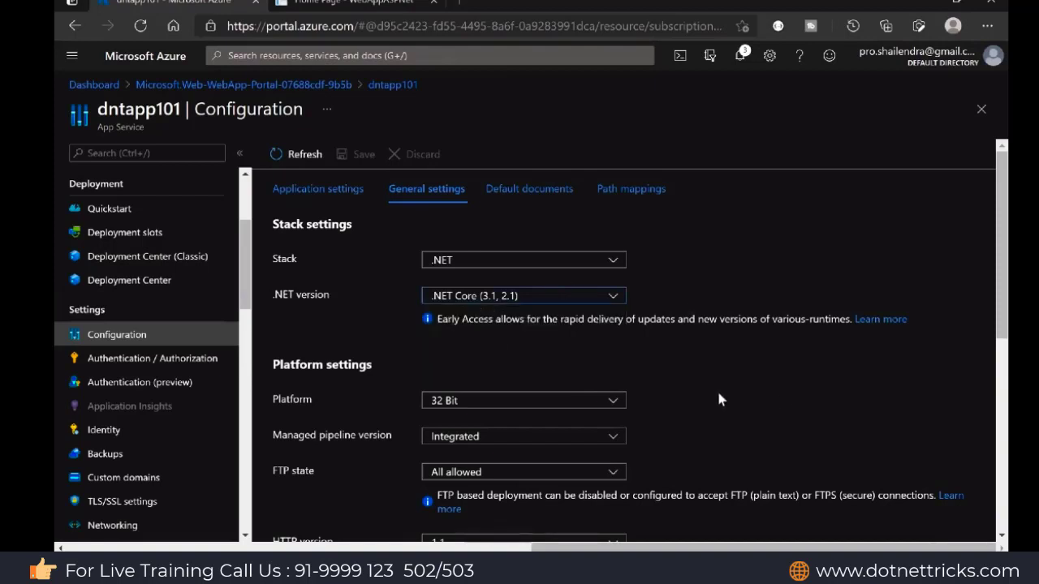
scroll(510, 357, down, 2)
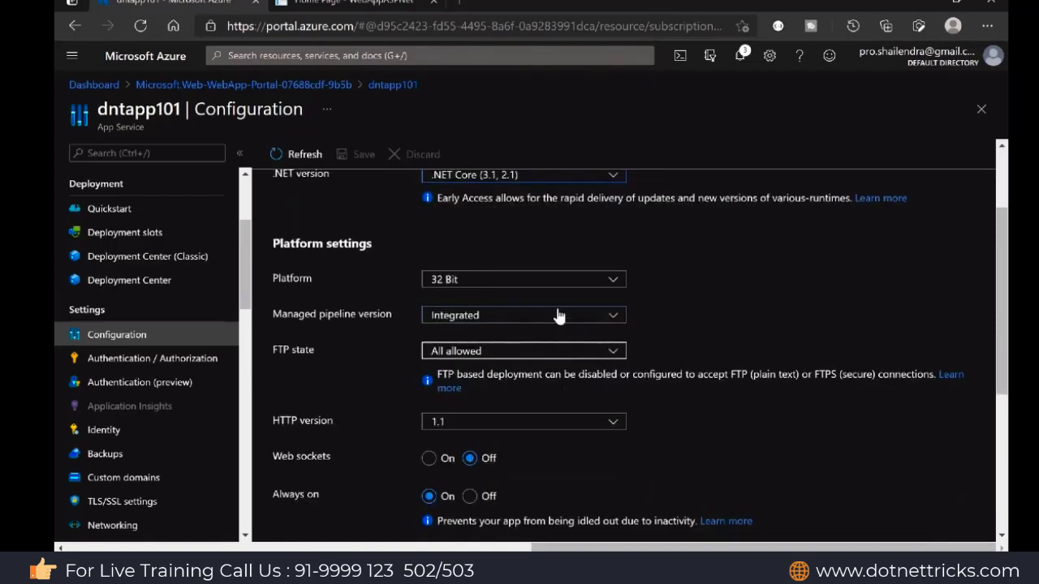
scroll(598, 414, down, 3)
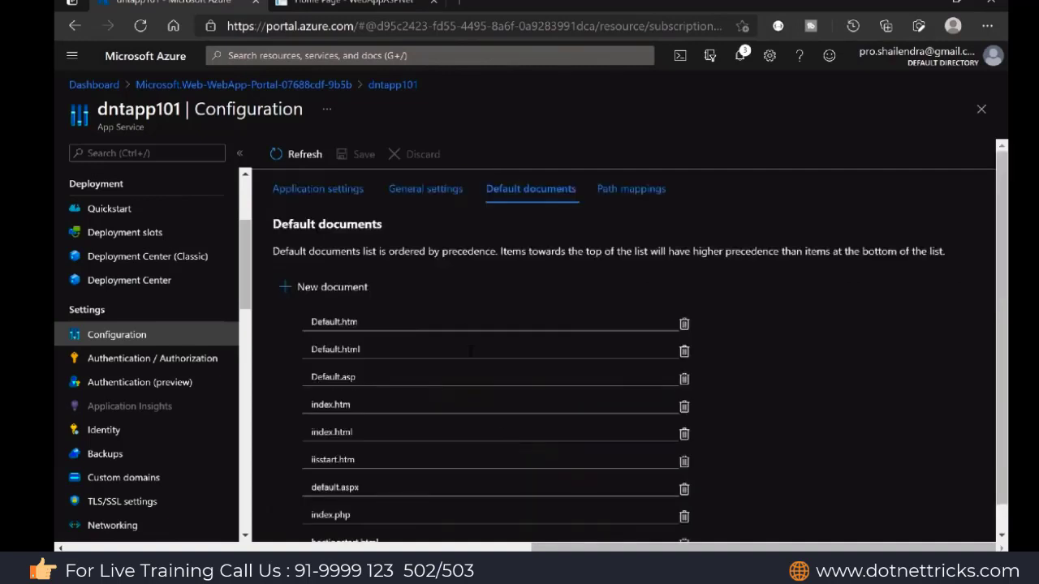
Examine the default documents list and locate hostingstart.html in the remote wwwroot folder in FileZilla
scroll(489, 452, down, 1)
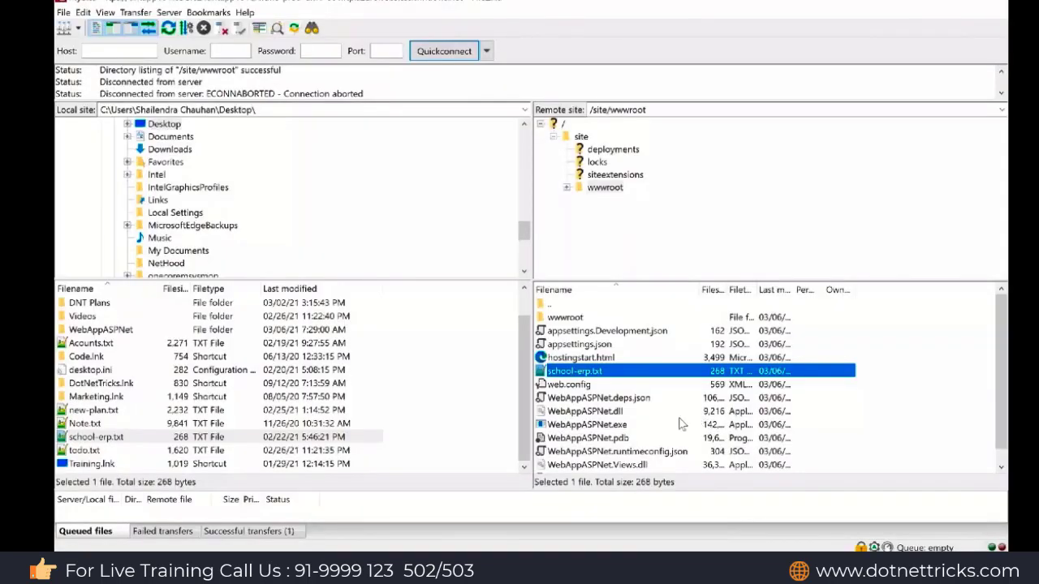
click(577, 358)
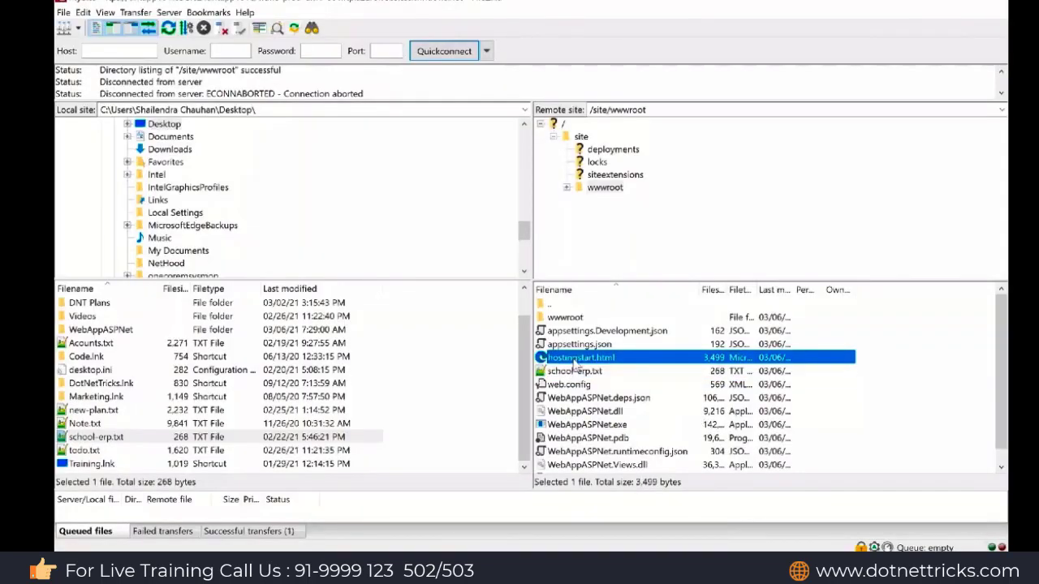
Delete hostingstart.html from the remote wwwroot folder and switch to Visual Studio
right_click(575, 365)
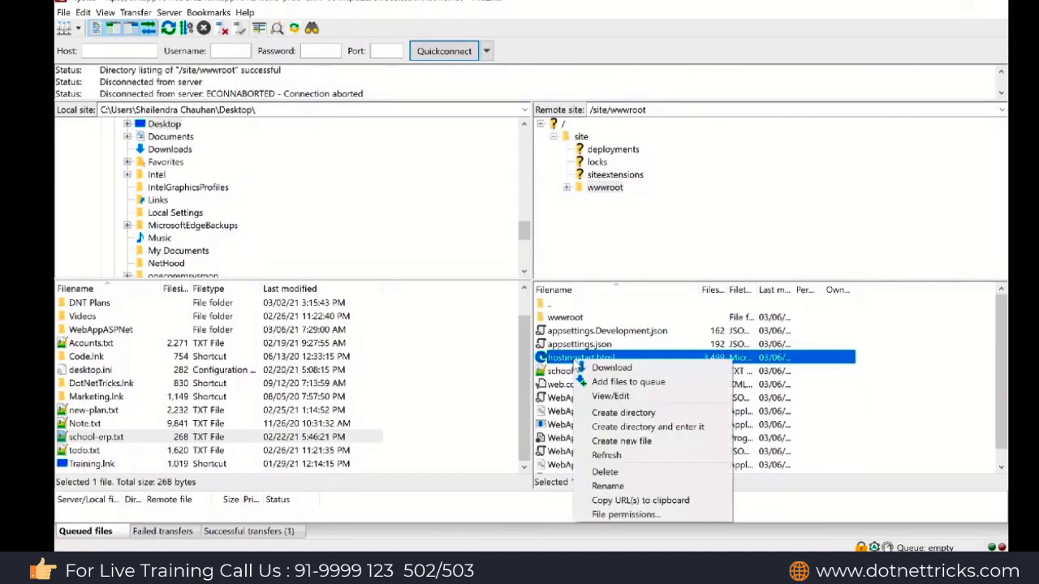
click(626, 475)
click(571, 274)
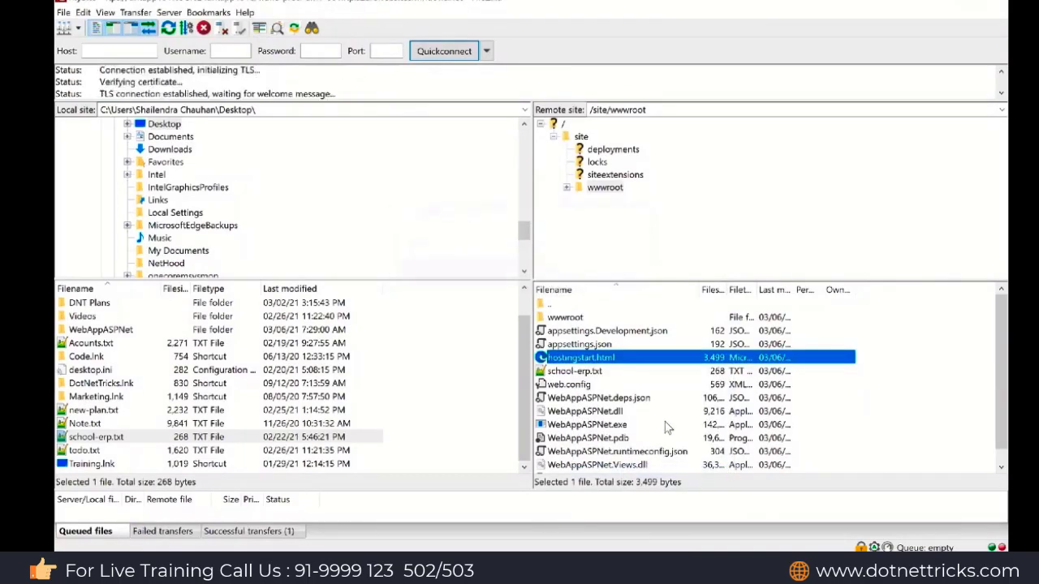
key(alt+Tab)
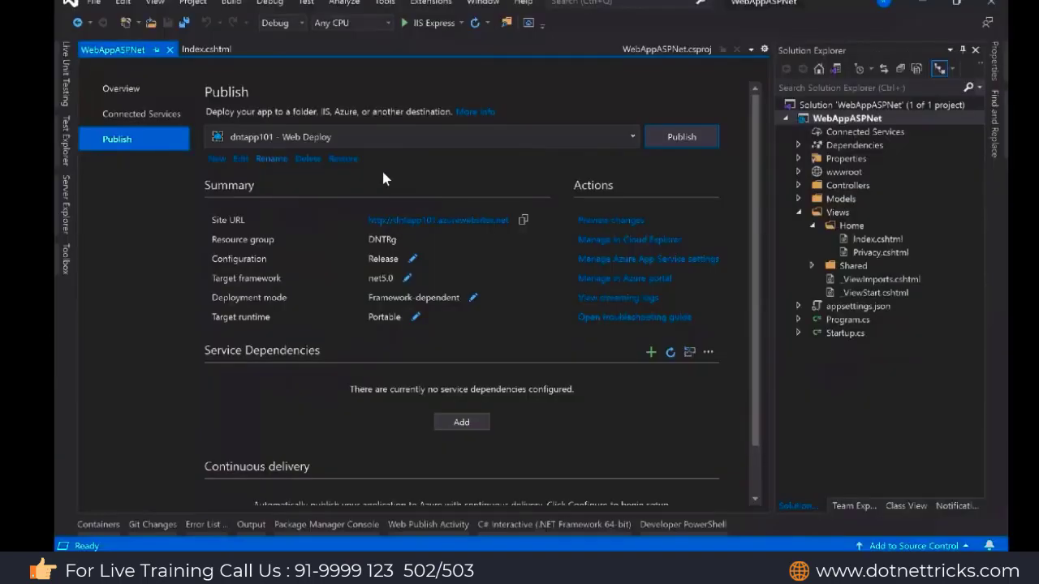
click(218, 160)
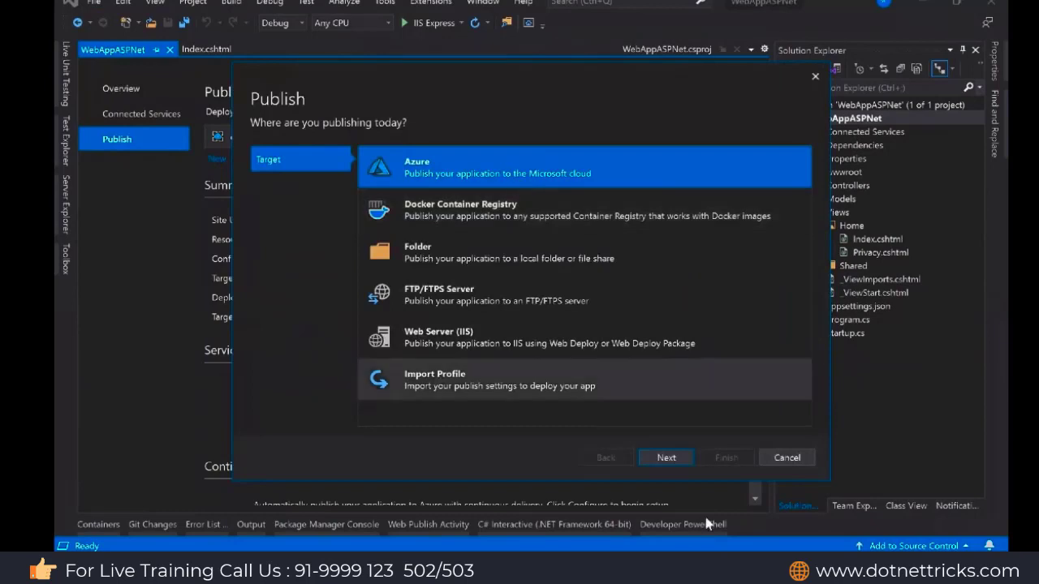
click(666, 458)
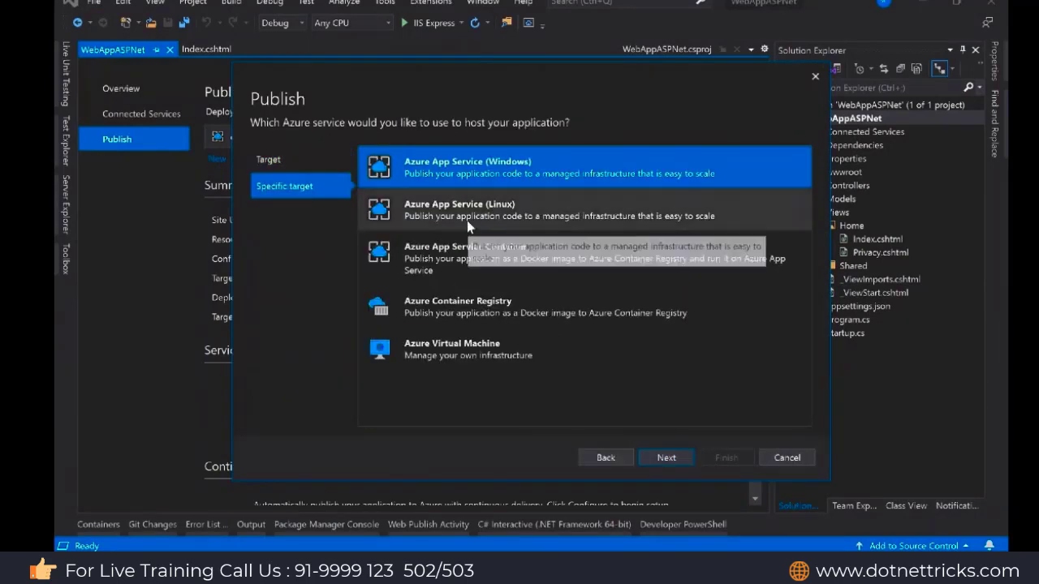
click(798, 459)
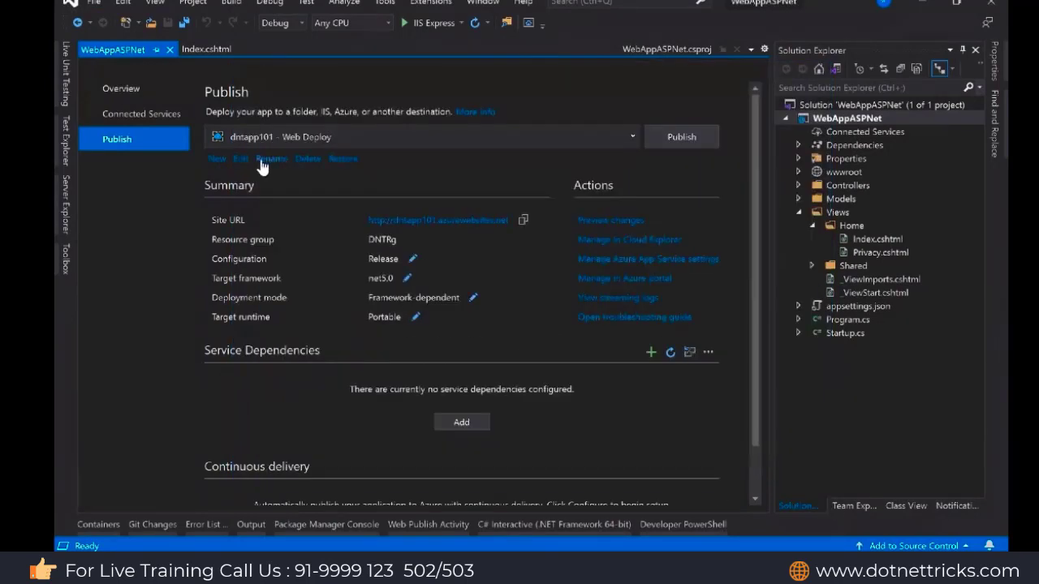
Delete the dntapp101 - Web Deploy publish profile
click(308, 159)
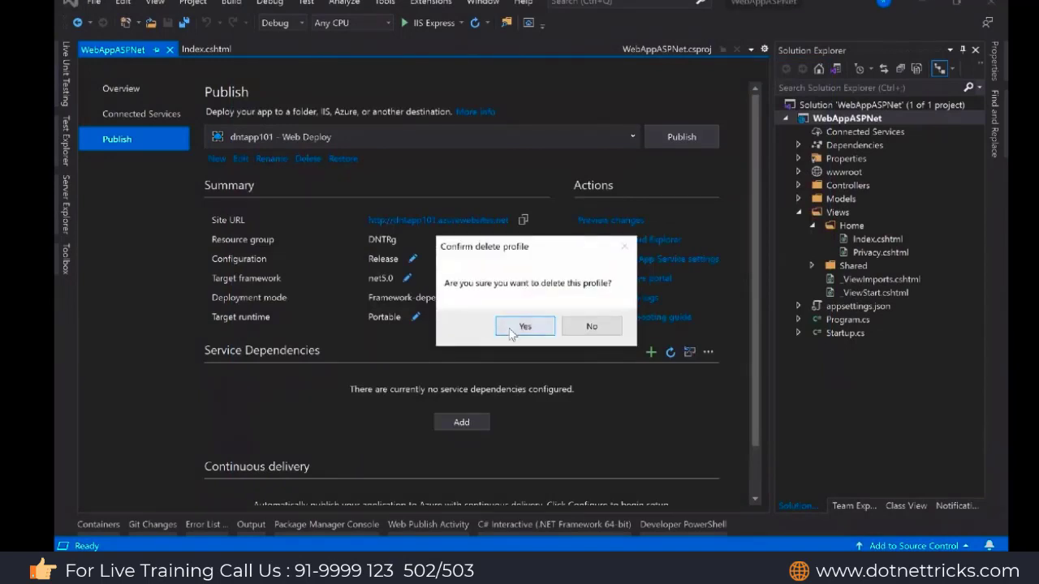
click(509, 328)
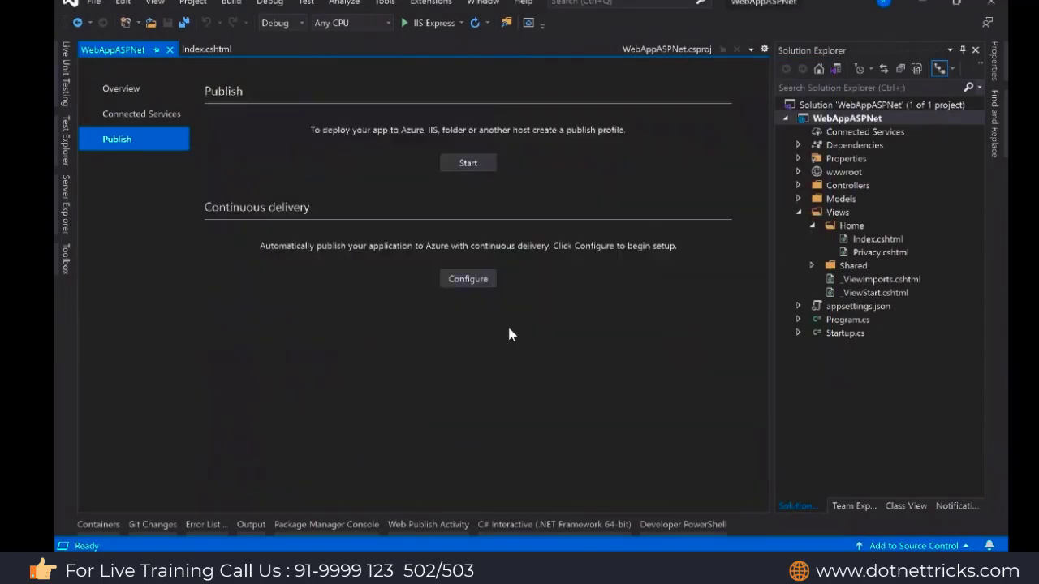
Create an Azure App Service (Windows) publish profile for dntapp101's Dev deployment slot in DNTRg and publish the app
click(476, 172)
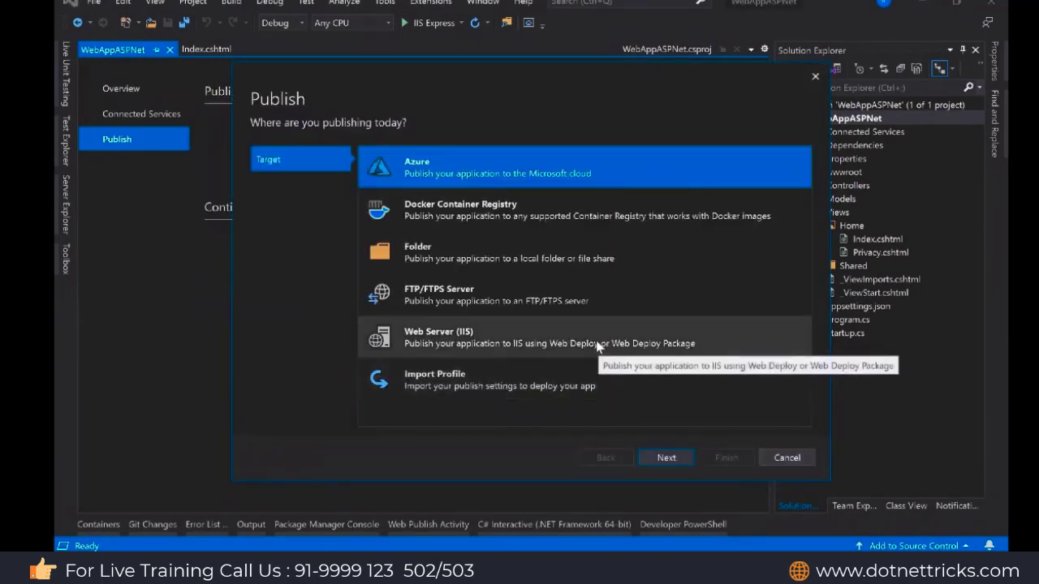
click(684, 461)
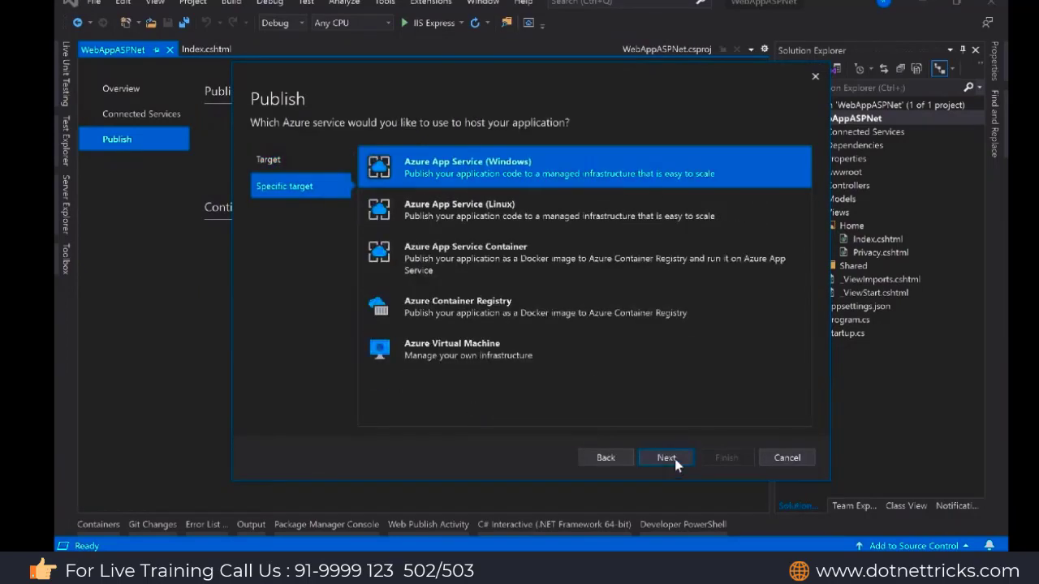
click(674, 459)
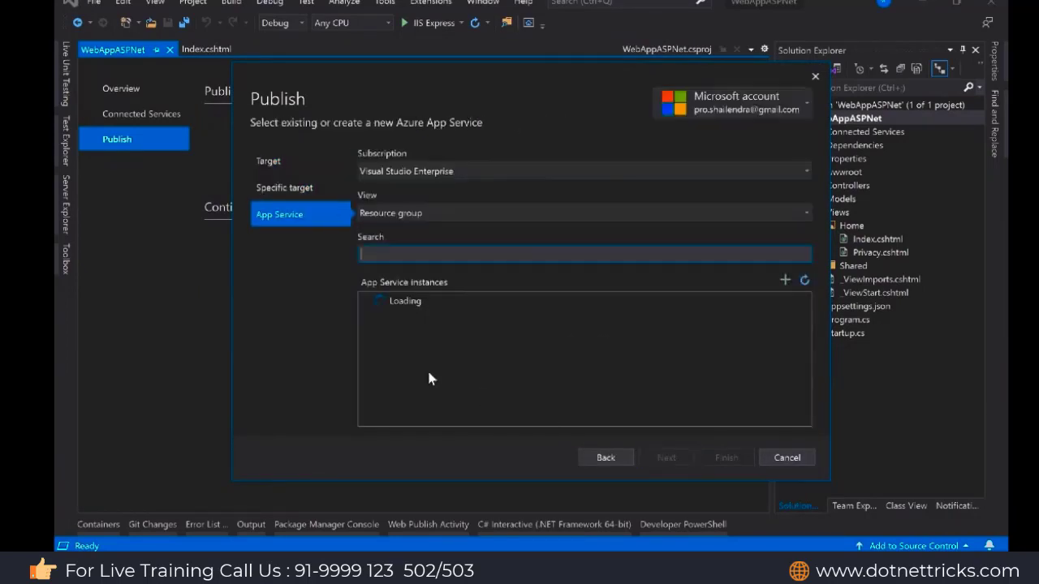
click(367, 301)
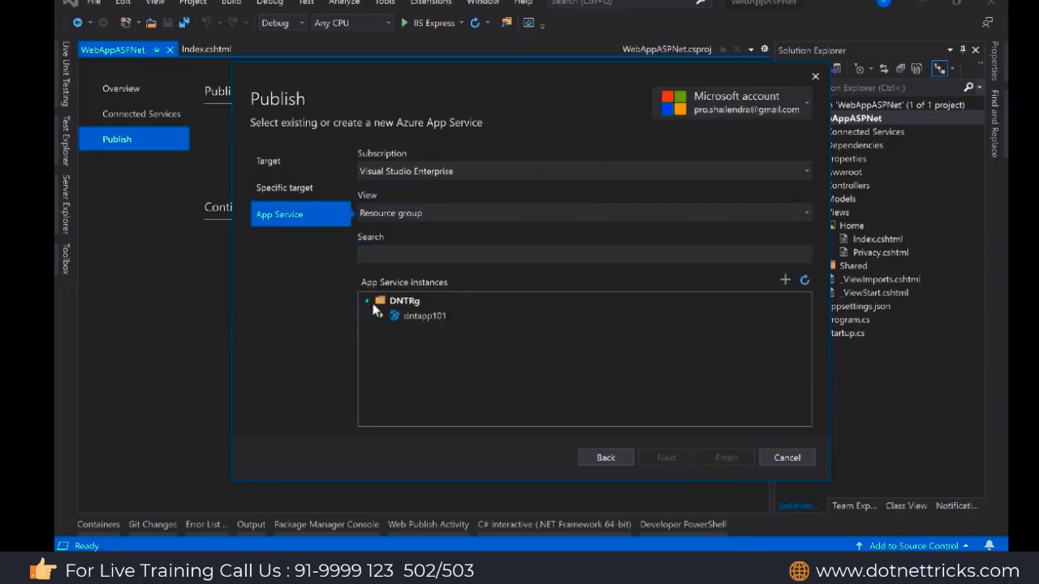
click(384, 319)
click(438, 347)
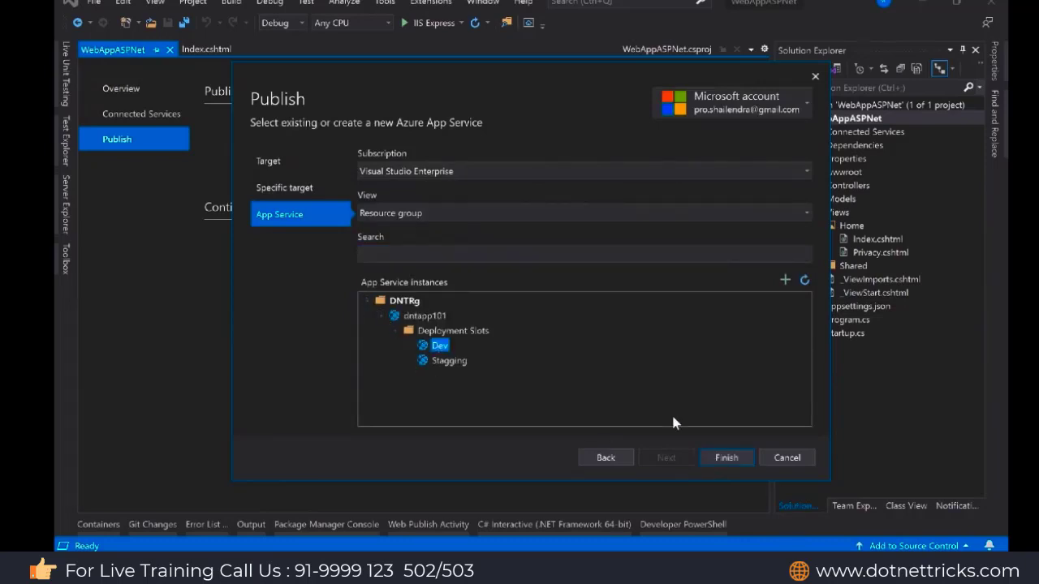
click(730, 460)
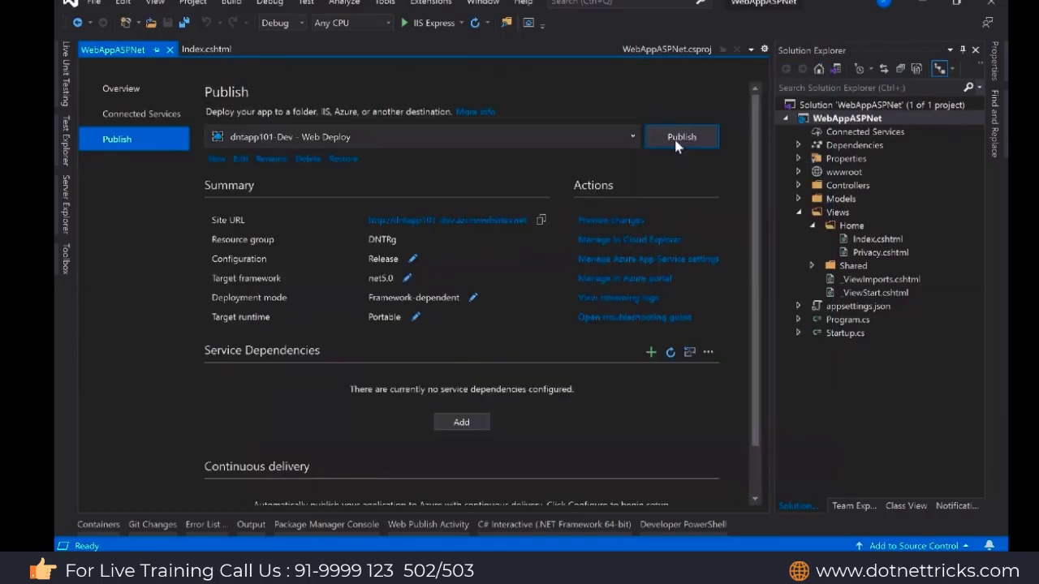
click(674, 140)
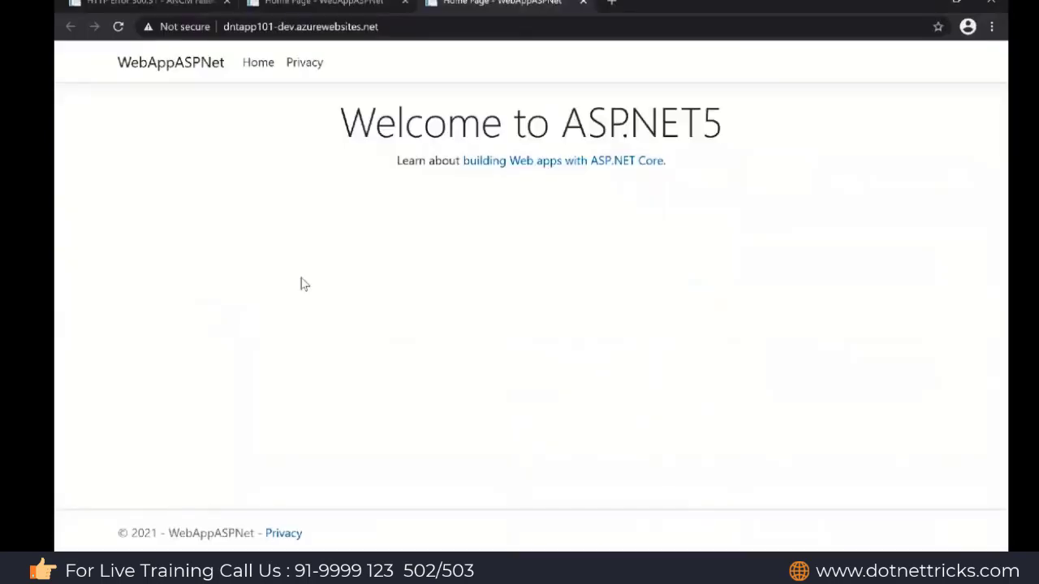
Compare the live pages and addresses of dntapp101-dev.azurewebsites.net and dntapp101.azurewebsites.net, and view the Dev slot overview in the Azure portal
drag(414, 26, 223, 27)
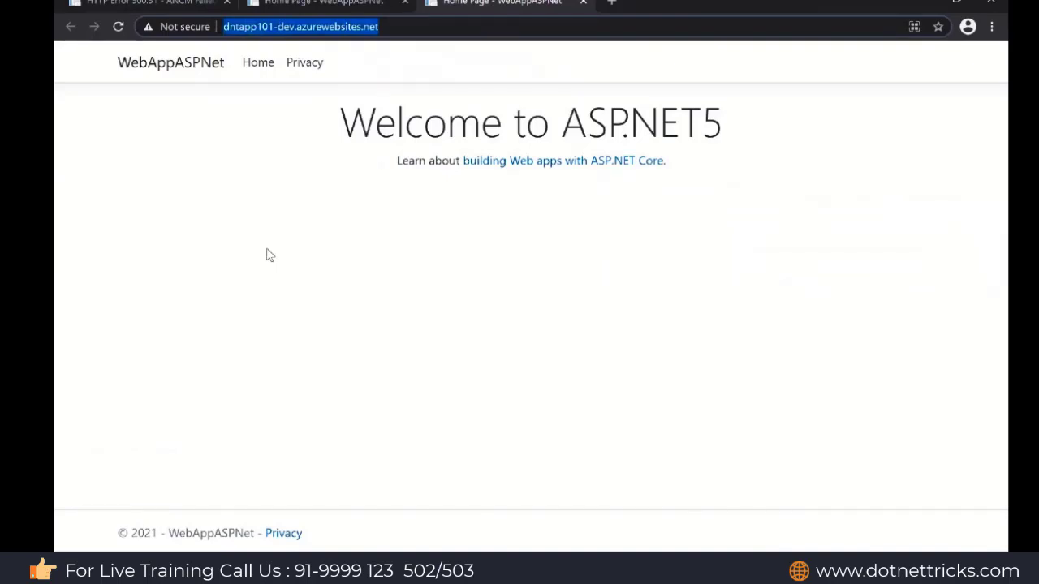
click(333, 4)
click(118, 27)
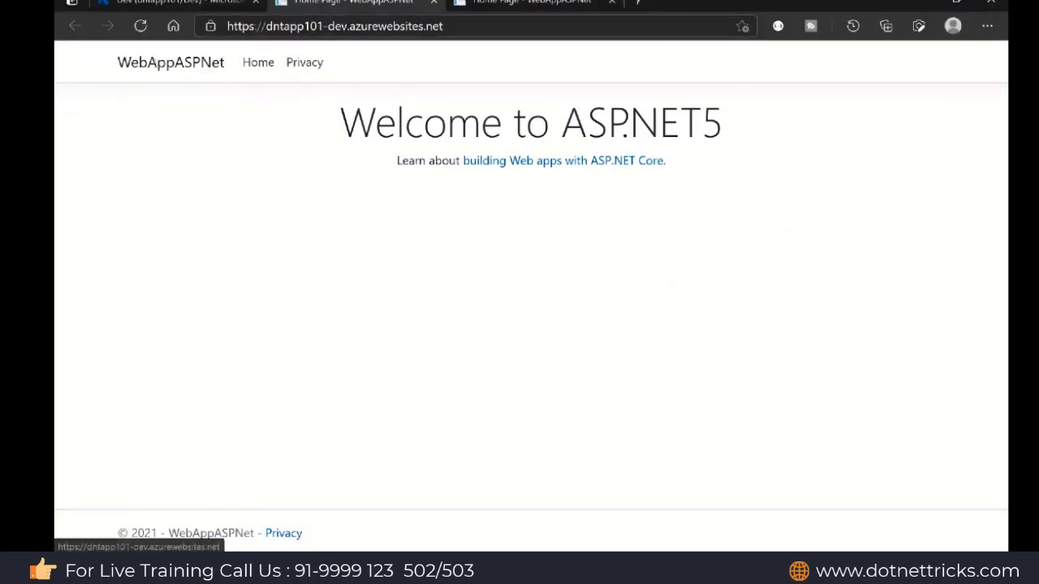
key(ctrl+Tab)
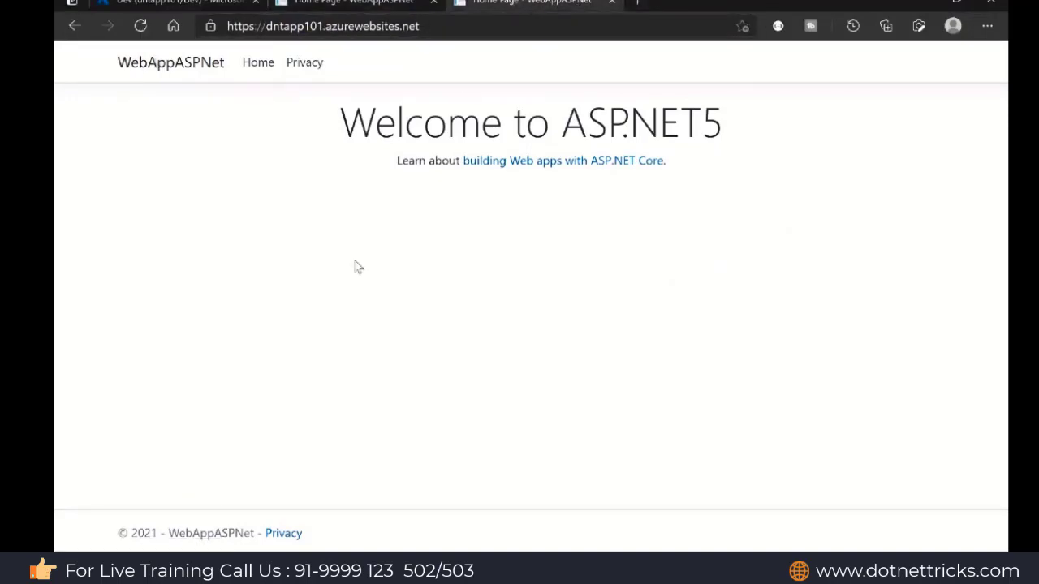
click(305, 4)
double_click(337, 26)
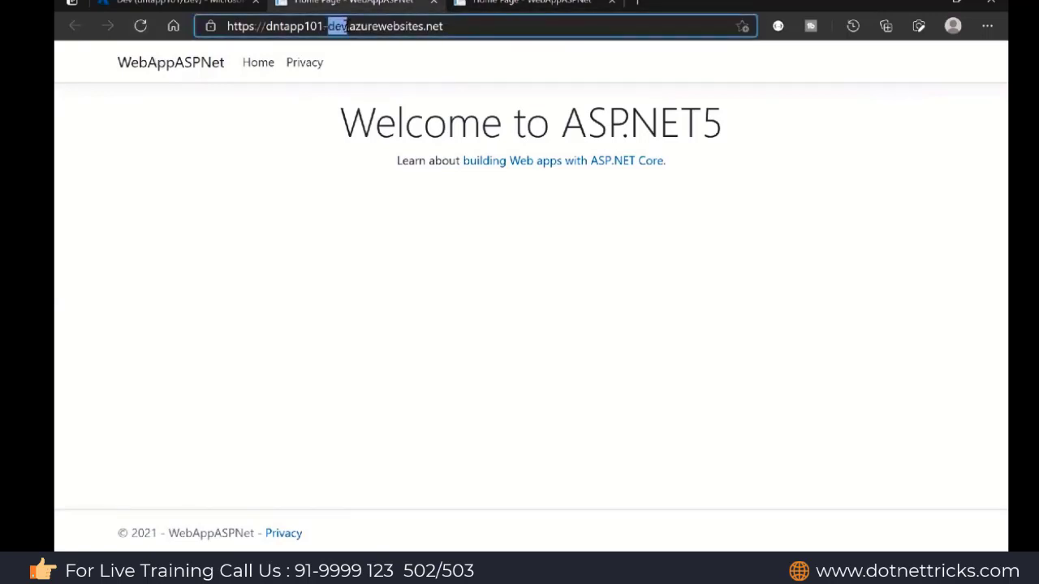
key(BackSpace)
key(BackSpace)
key(Return)
click(328, 8)
click(220, 3)
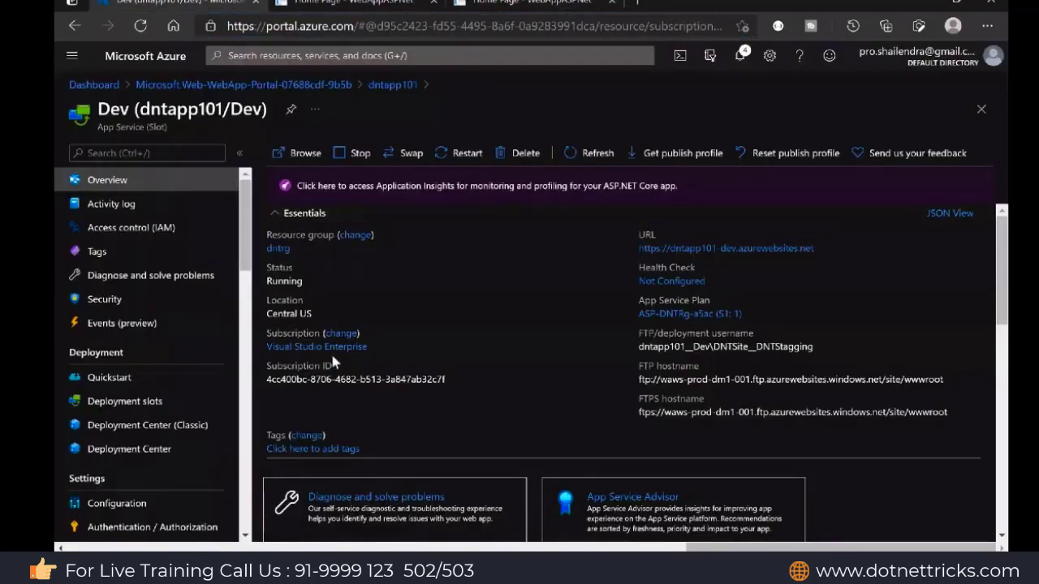
Switch to Visual Studio and change the h1 heading in Index.cshtml to "Welcome to ASP.NET5 Stagging"
click(351, 4)
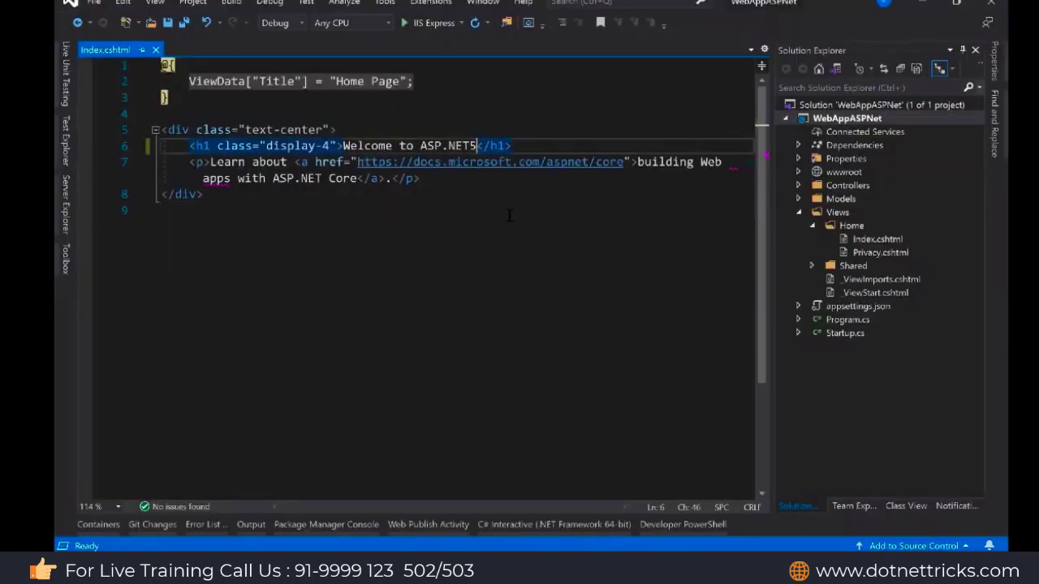
text(Stag)
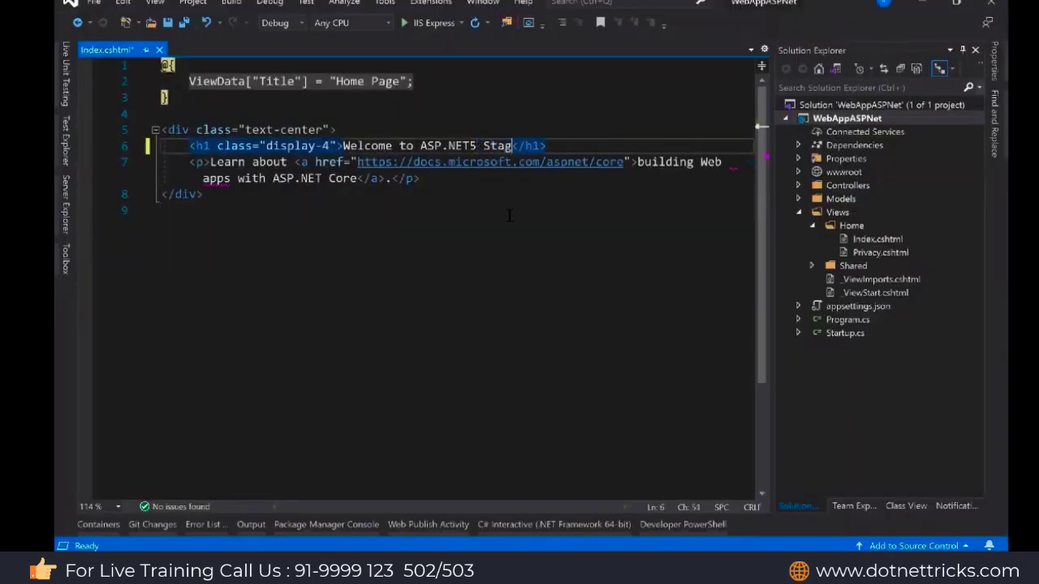
text(ing)
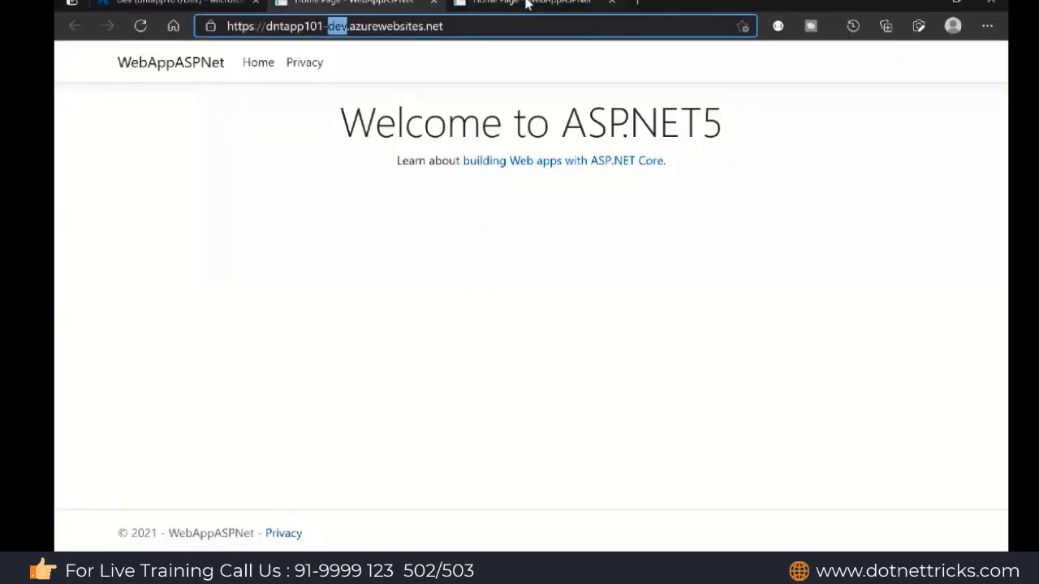
Check the live site and Dev slot overview in the browser, return to Visual Studio and open WebAppASPNet's Publish page
click(526, 4)
click(215, 4)
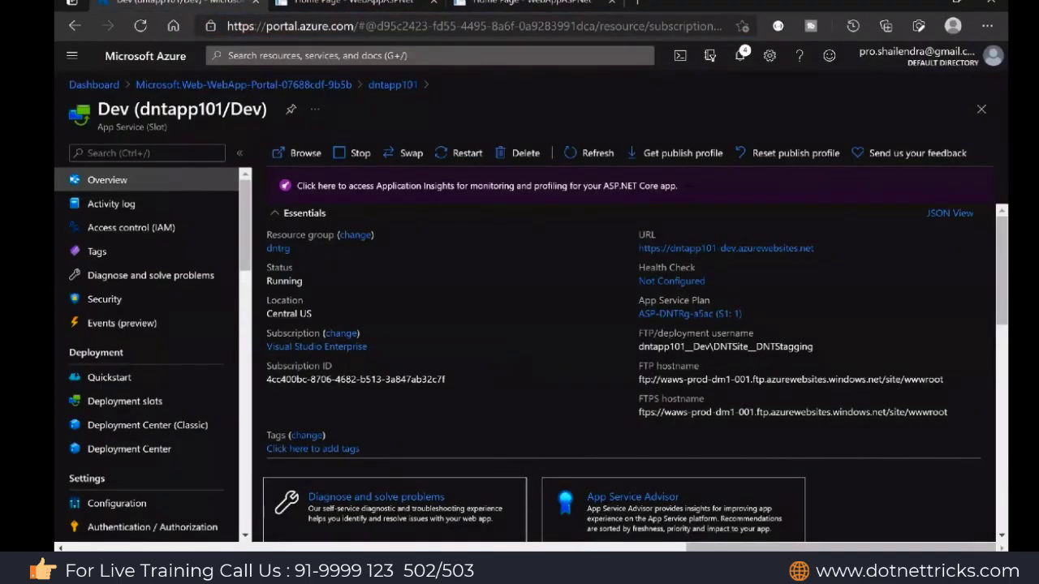
click(277, 567)
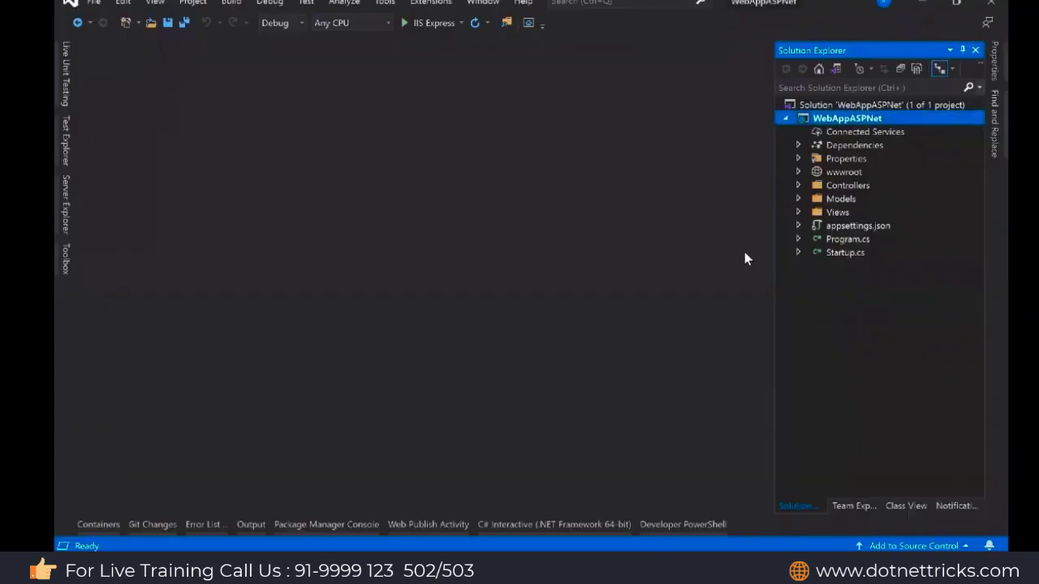
right_click(860, 121)
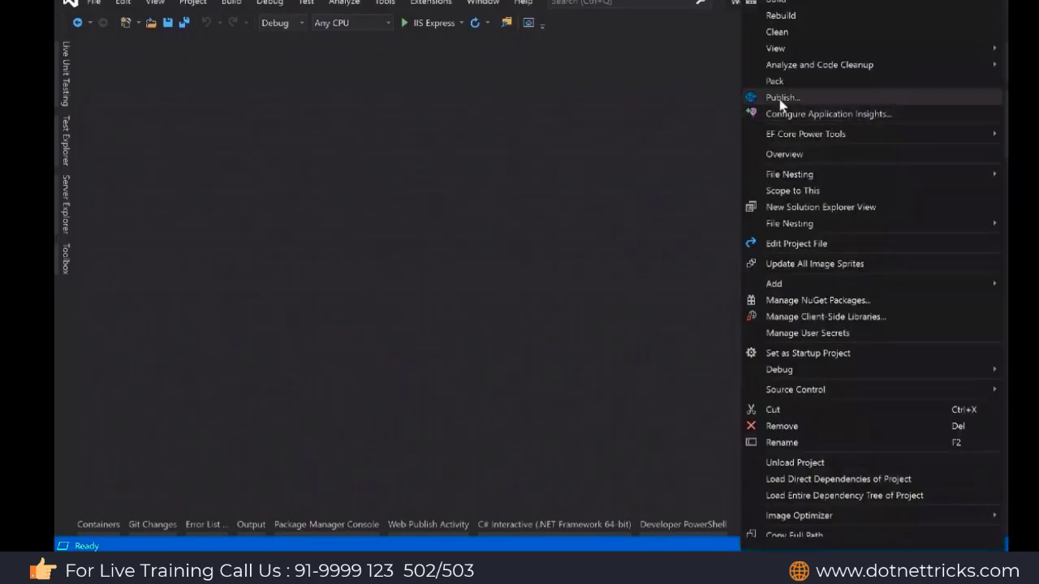
click(251, 378)
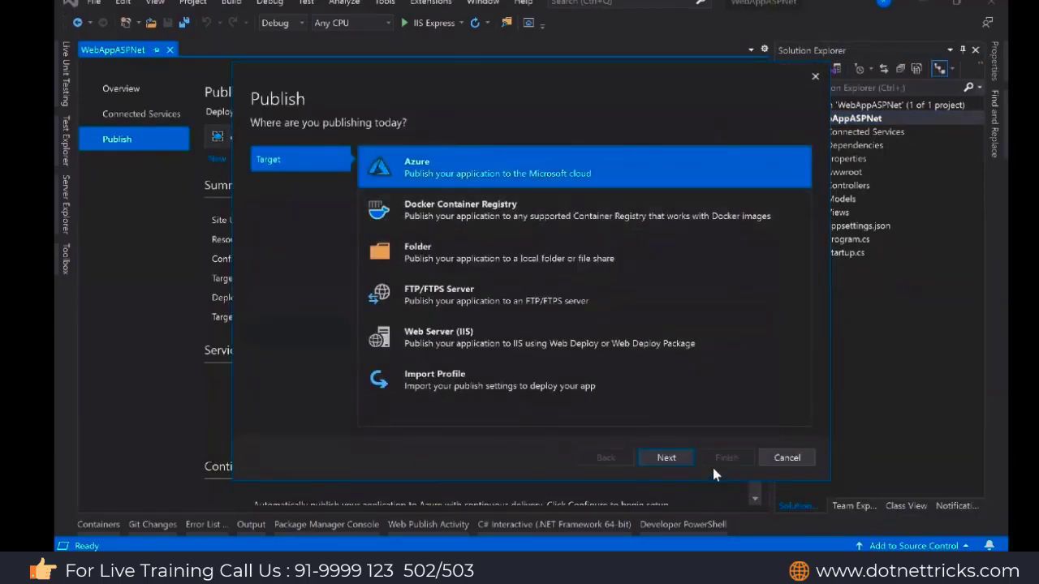
click(666, 458)
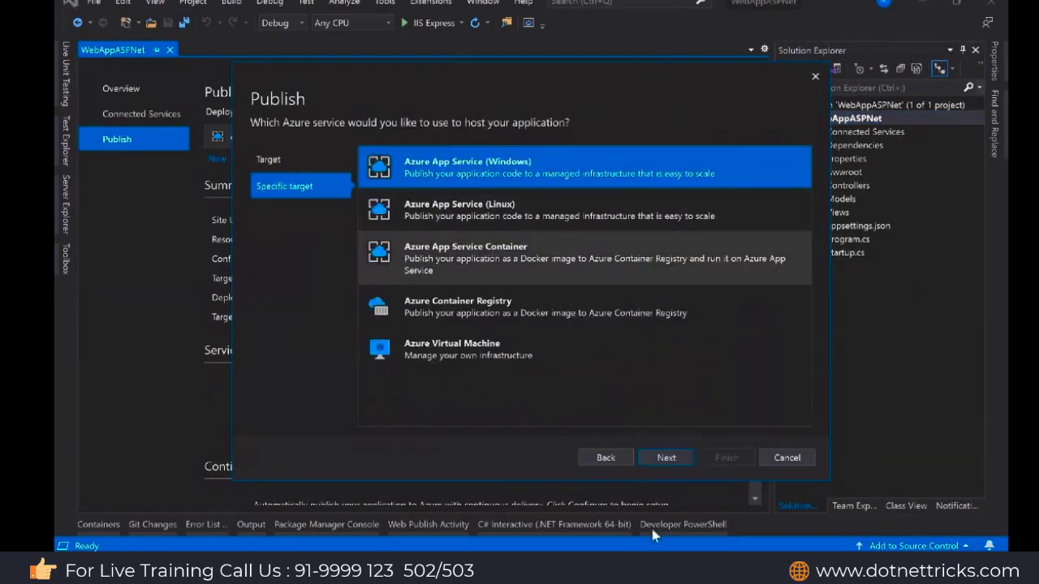
click(670, 459)
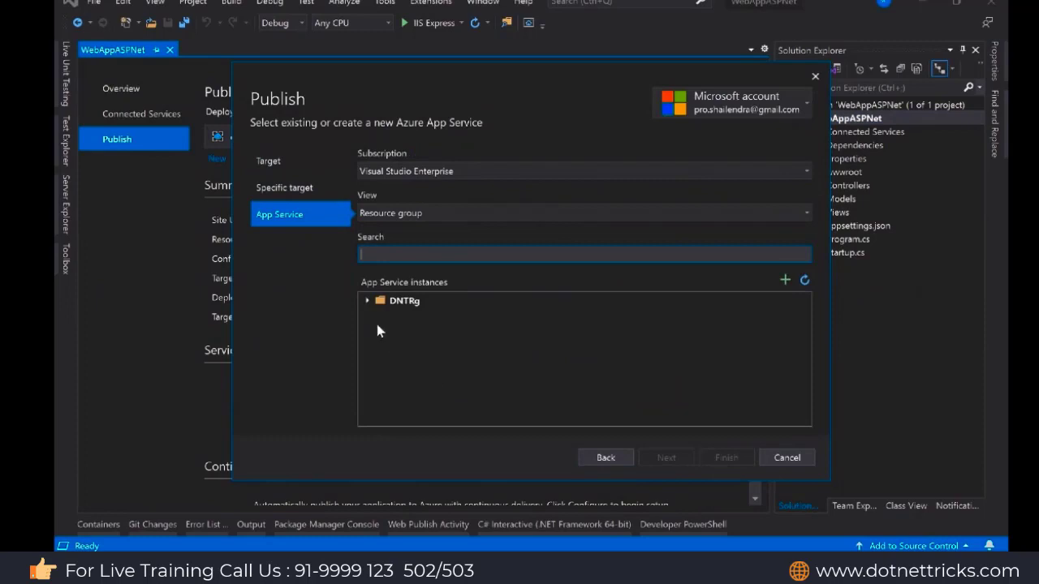
click(367, 301)
click(381, 317)
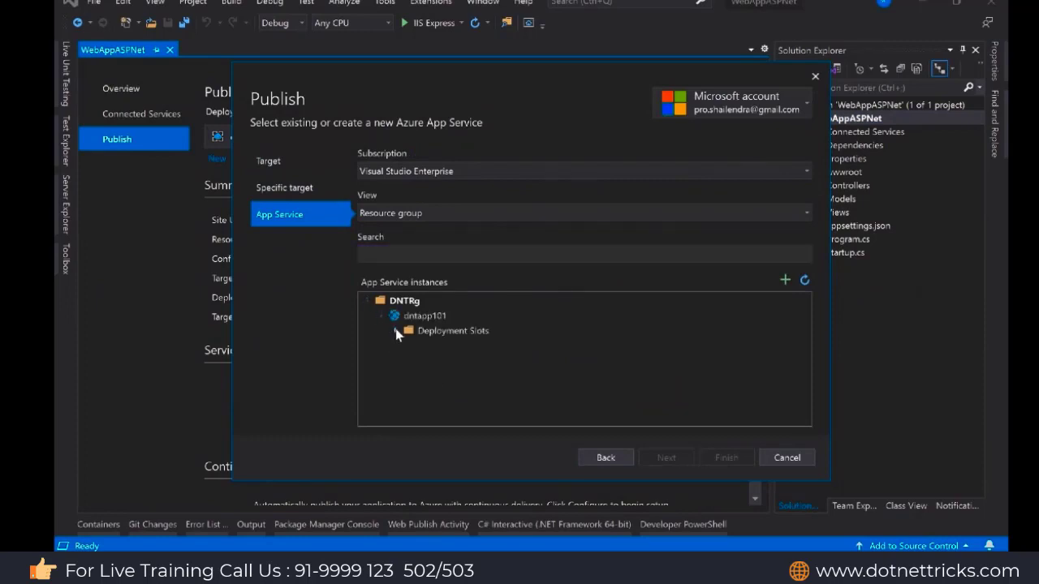
click(397, 332)
click(786, 458)
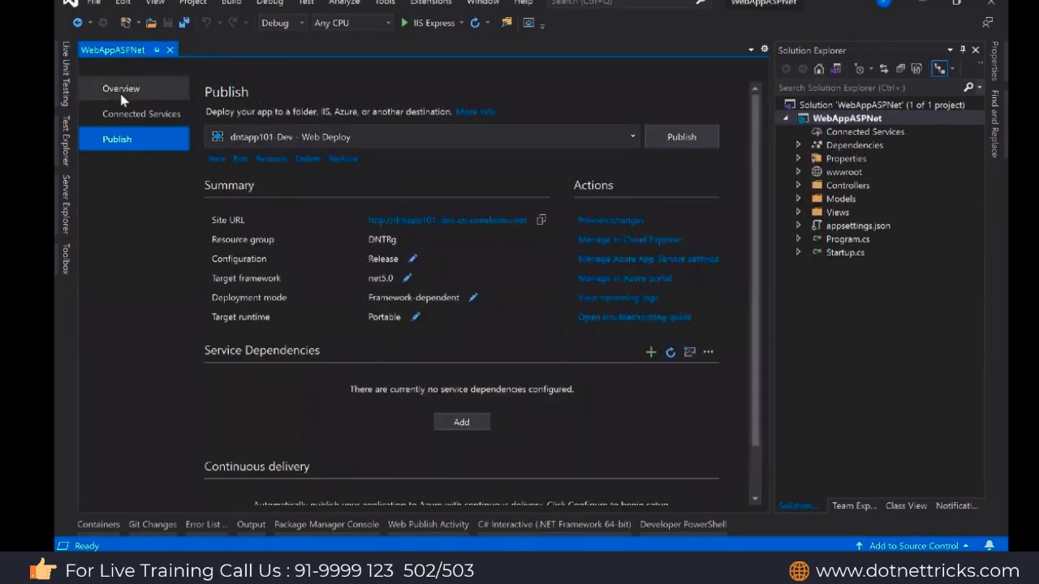
Open Index.cshtml from the Views/Home folder and check its heading text
click(799, 212)
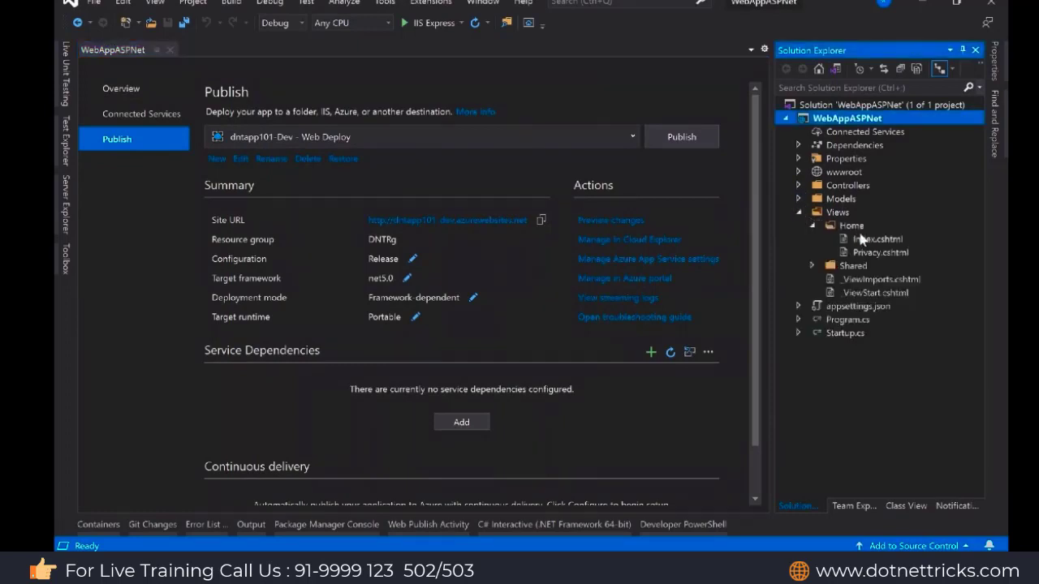
double_click(873, 238)
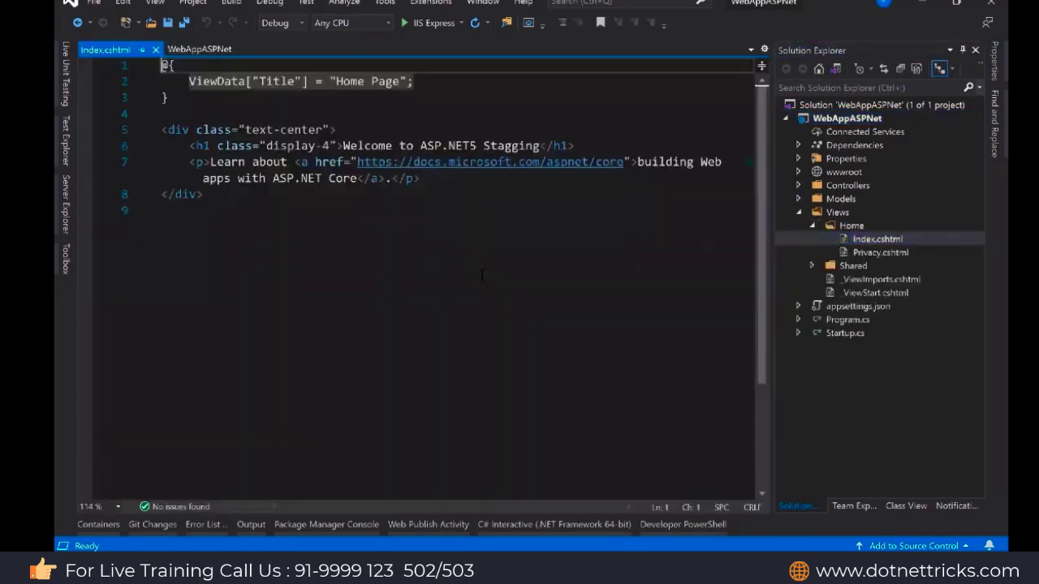
Create an Azure App Service (Windows) publish profile for dntapp101's Stagging slot in DNTRg and publish WebAppASPNet to it
click(208, 54)
click(700, 140)
click(667, 457)
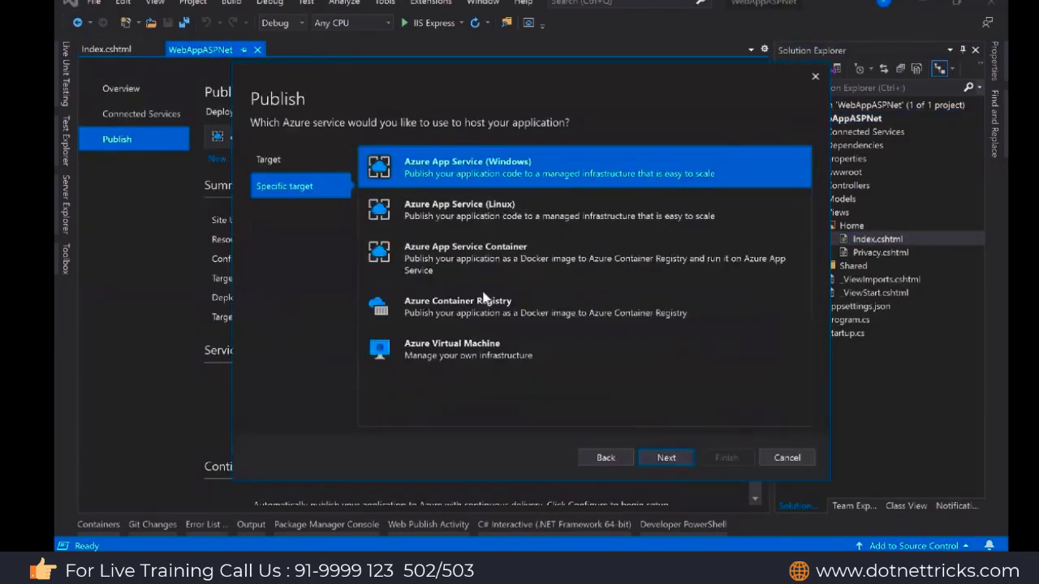
click(687, 461)
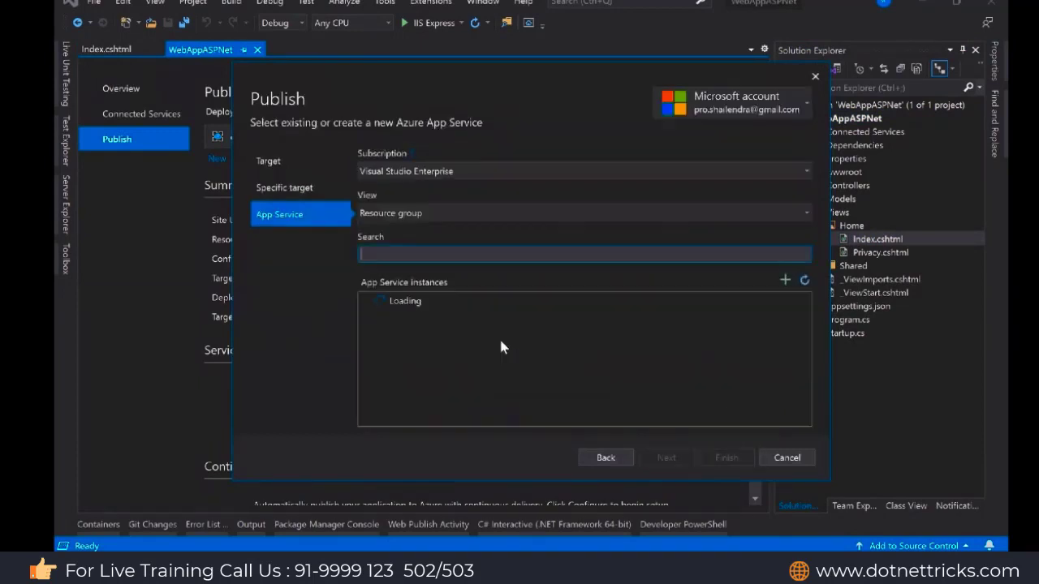
click(368, 301)
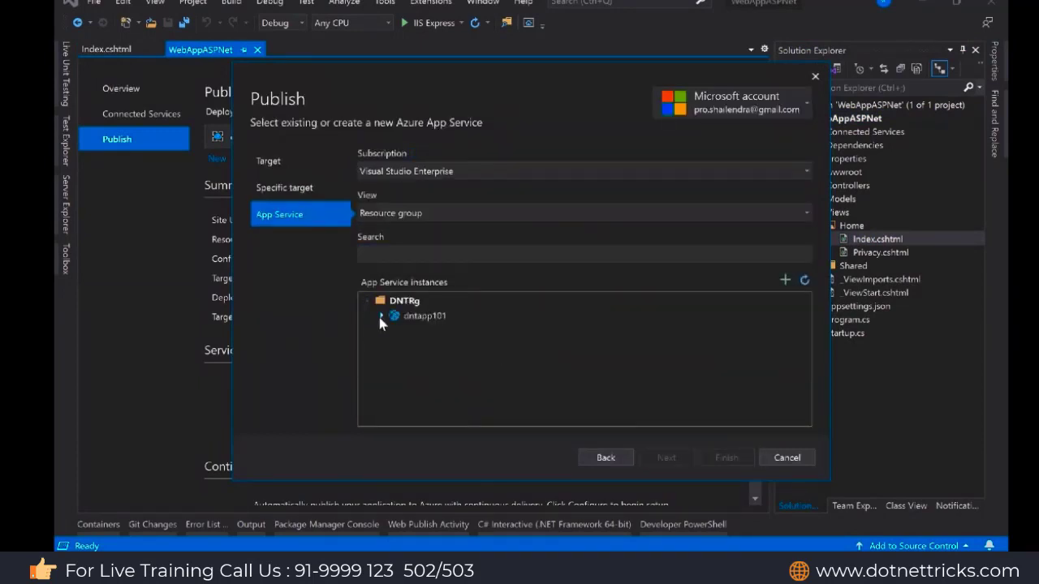
click(394, 316)
click(449, 361)
click(727, 458)
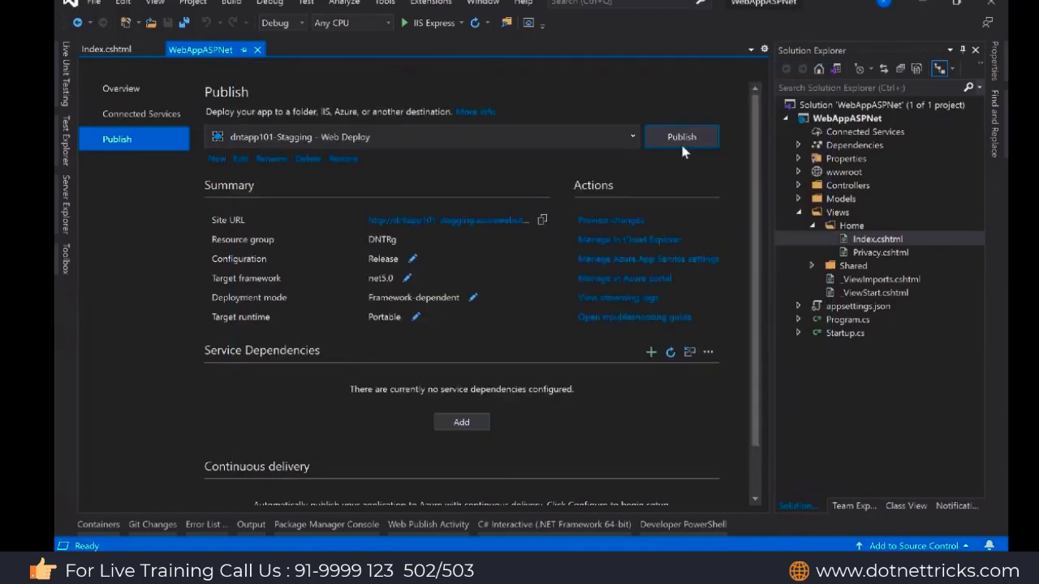
click(679, 137)
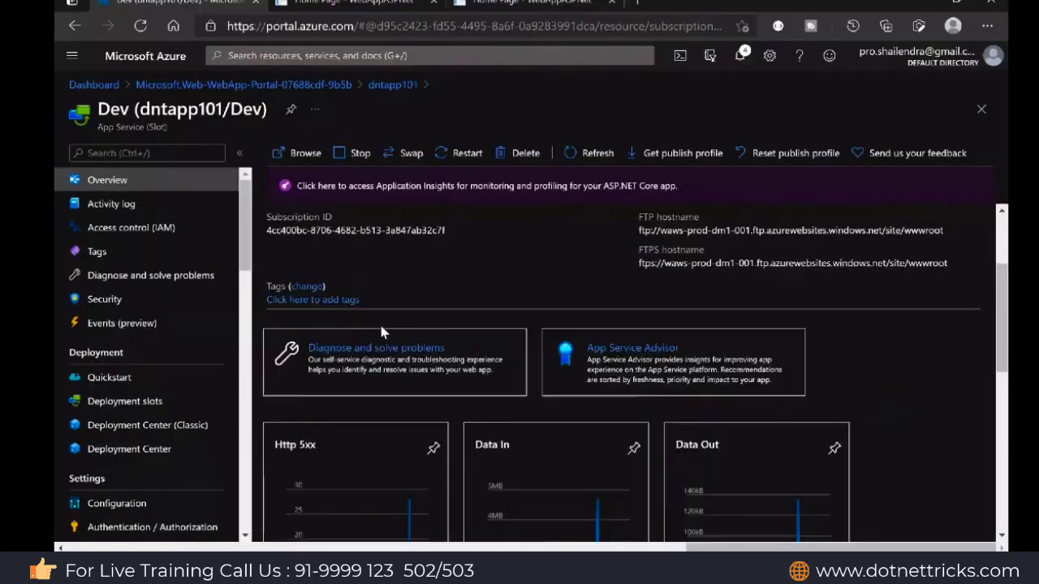
Switch to the Azure portal in the browser and open the connection strings in the Dev slot's Configuration
scroll(382, 268, down, 1)
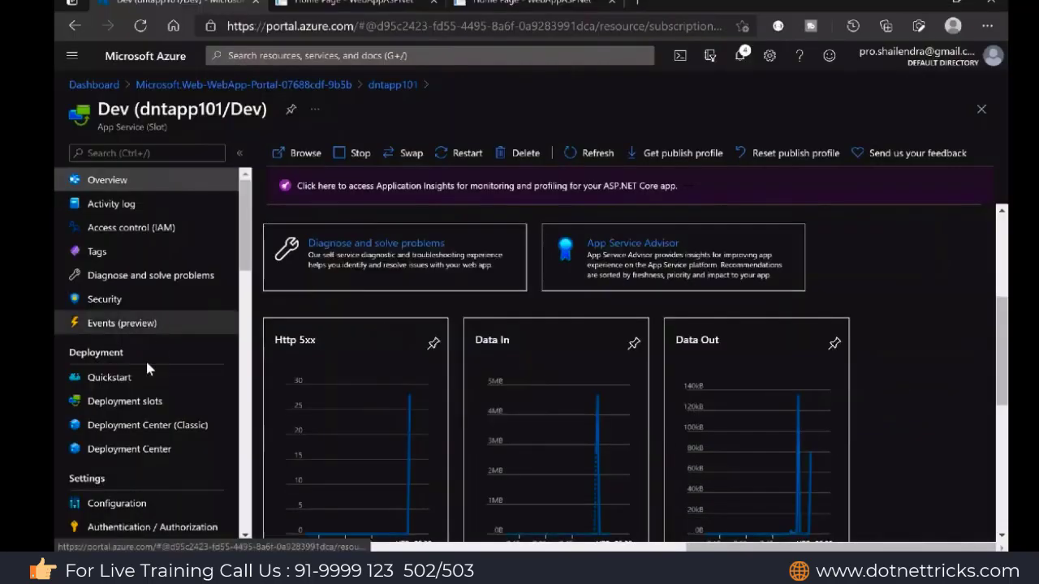
scroll(122, 422, down, 3)
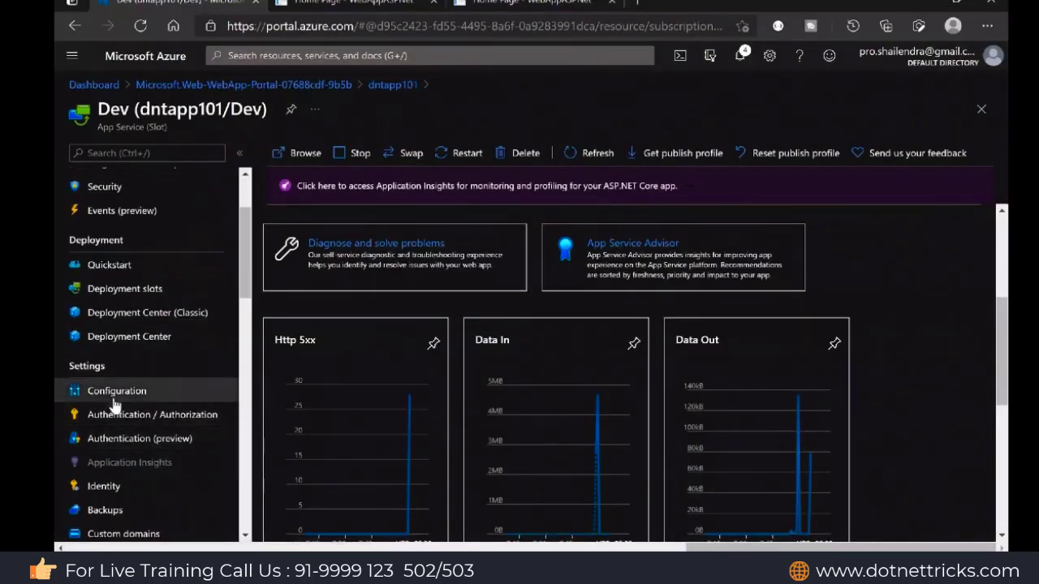
click(114, 396)
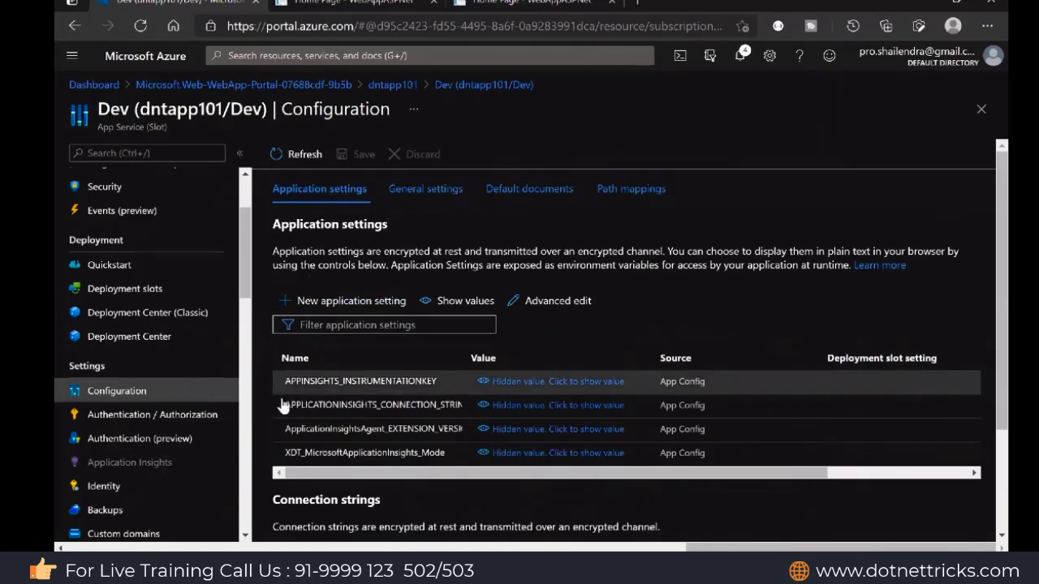
scroll(308, 430, down, 2)
click(339, 443)
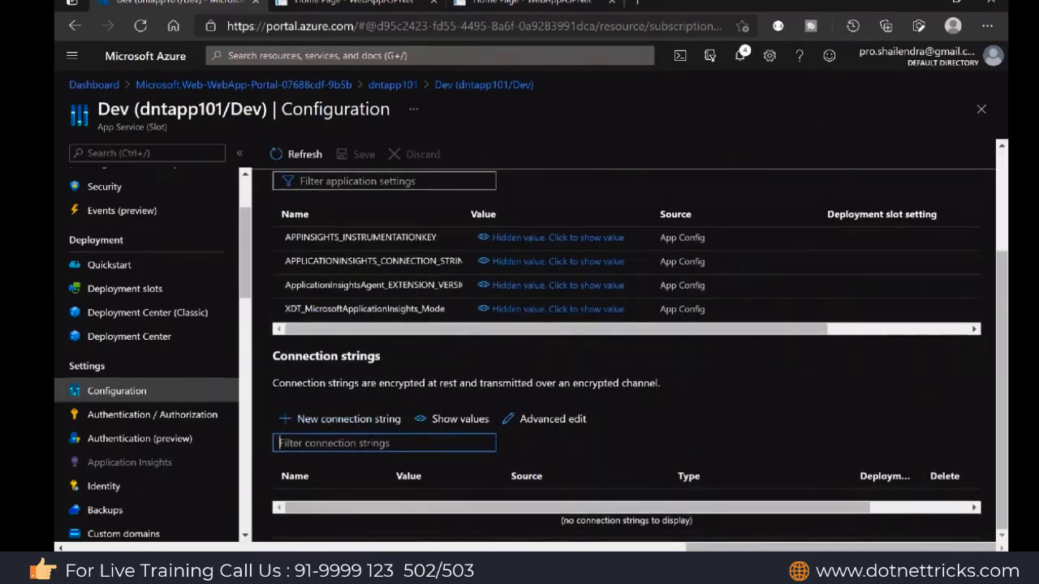
Start a new connection string for the Dev slot and name it DbConnection
click(310, 424)
text(Db)
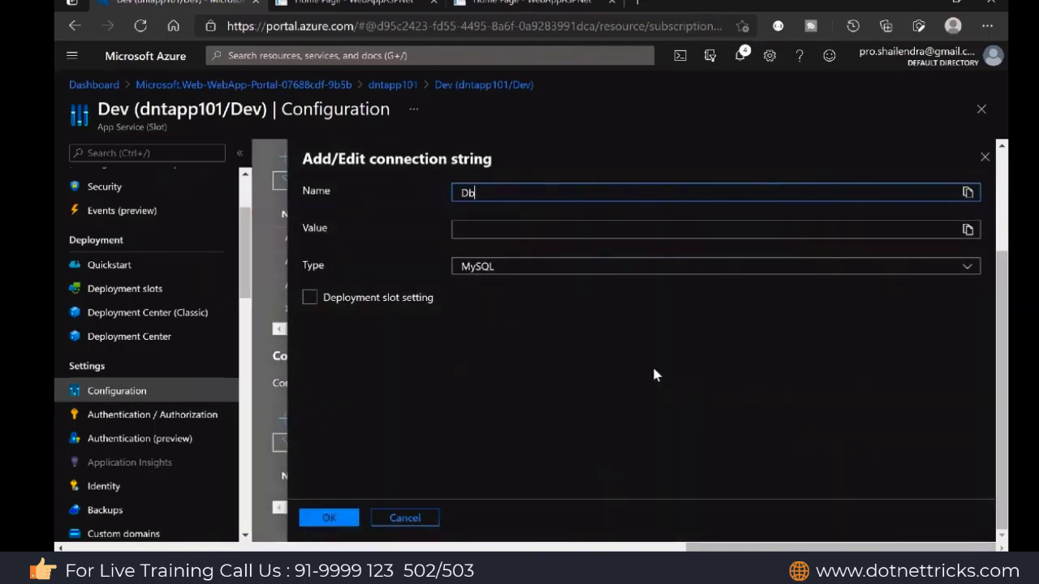
text(Connection)
key(Tab)
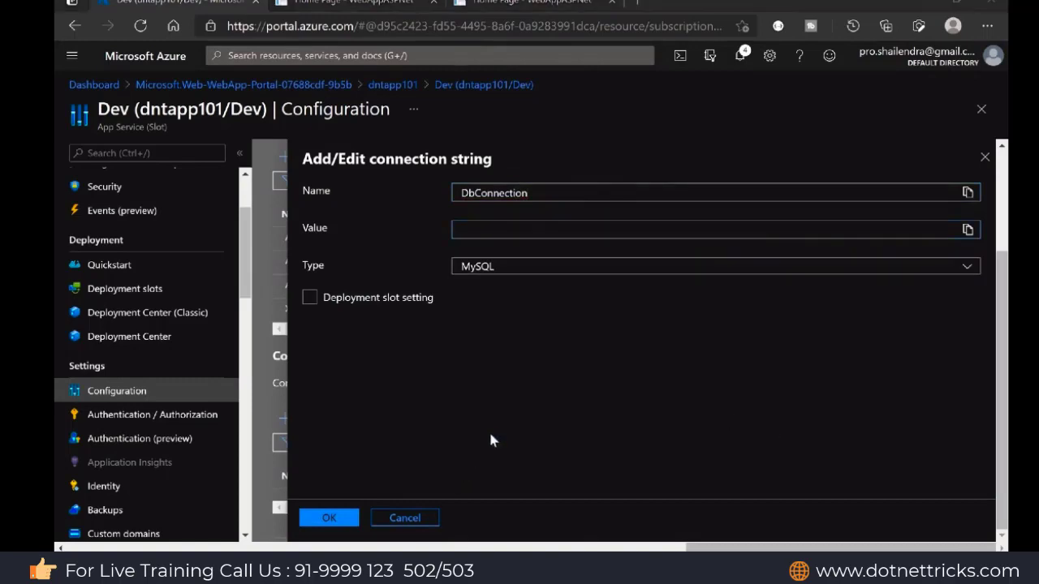
Copy the docker connection string, including its database password, from Note.txt in Notepad++ and paste it as DbConnection's value in the portal
key(alt+Tab)
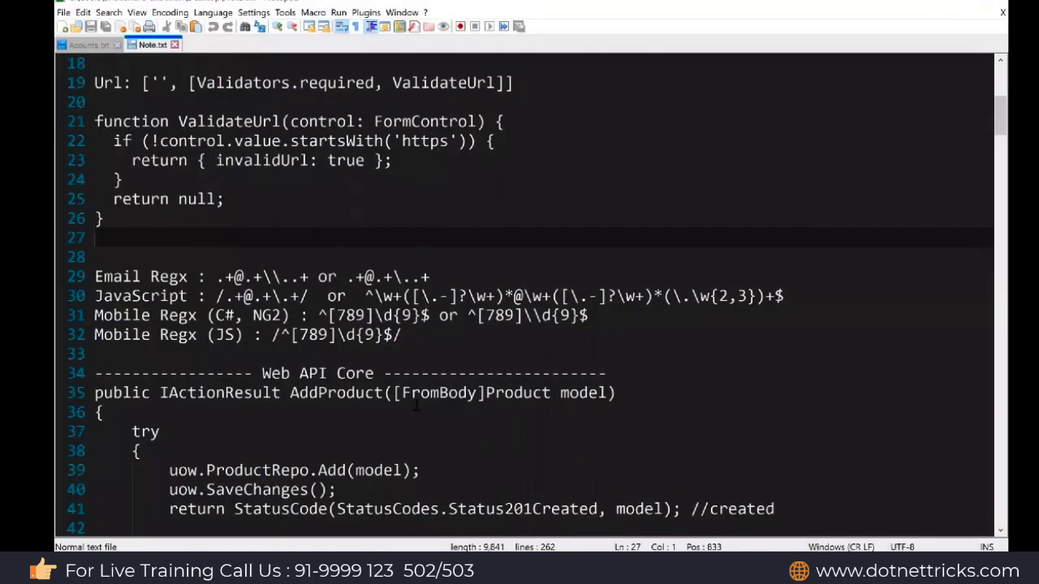
scroll(383, 415, up, 6)
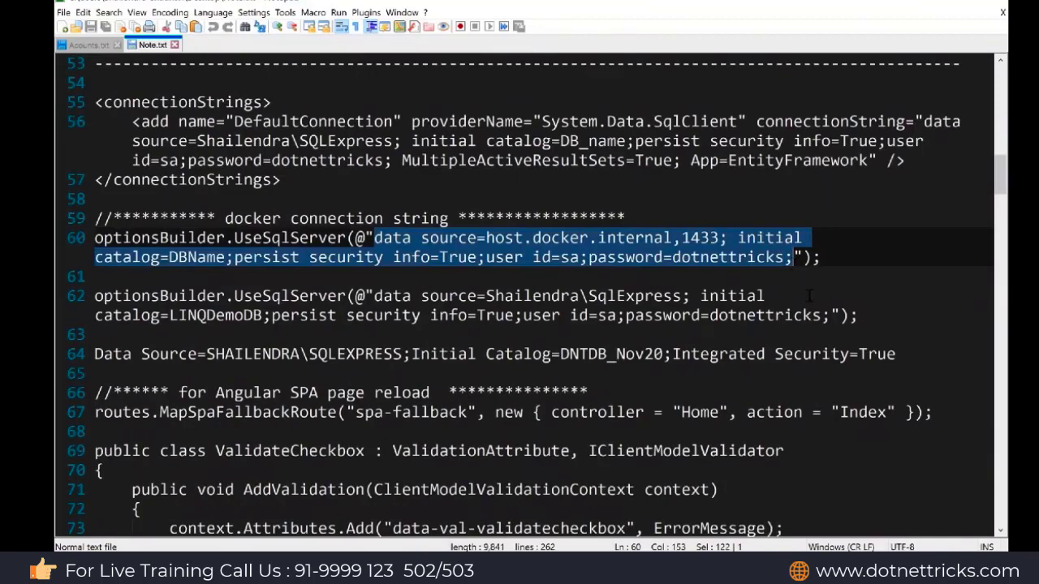
key(alt+Tab)
key(ctrl+v)
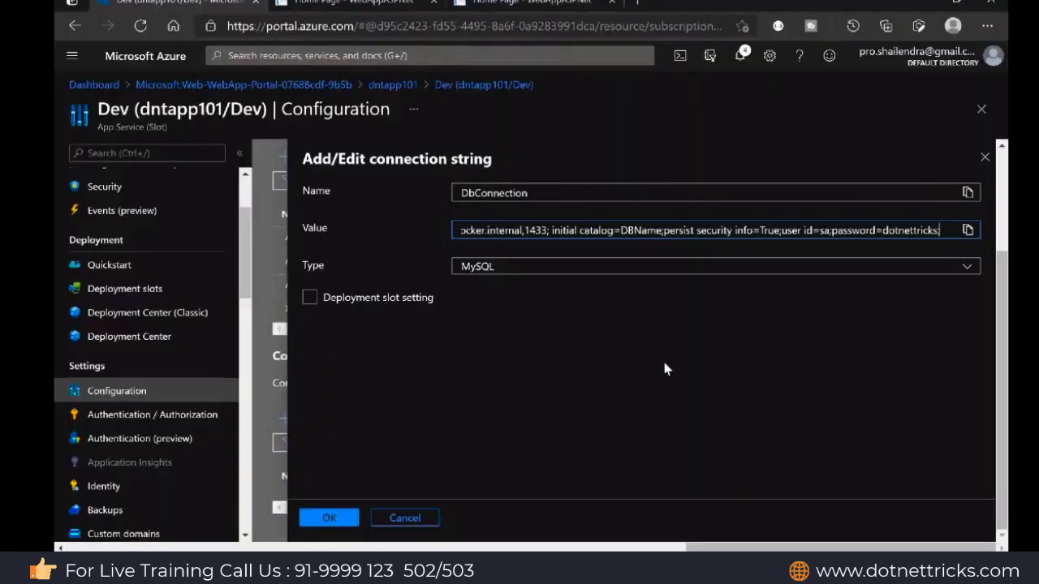
Set DbConnection's type to SQLAzure, mark it as a deployment slot setting, and accept the connection string
click(593, 266)
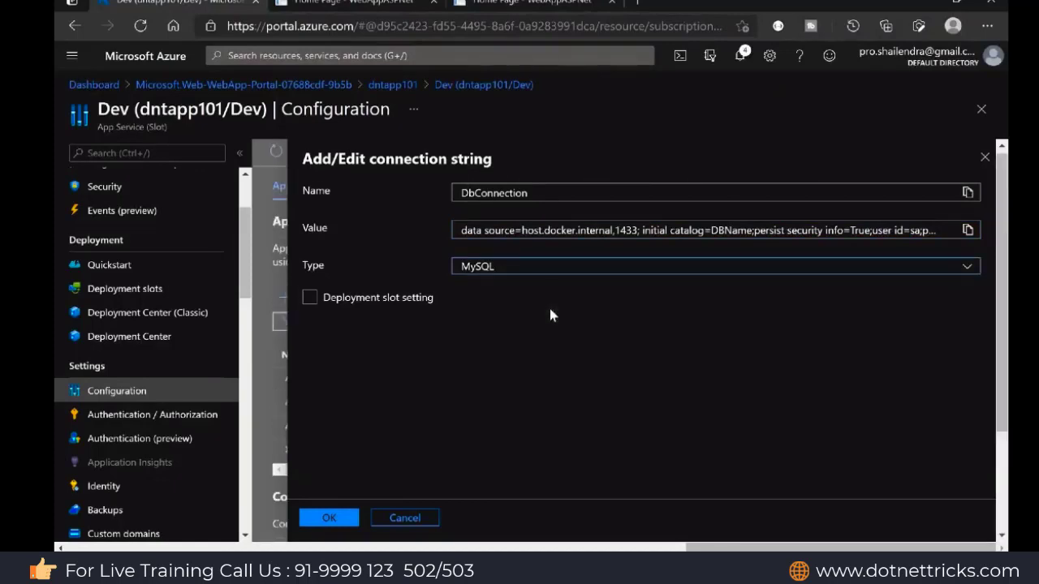
click(524, 271)
click(524, 323)
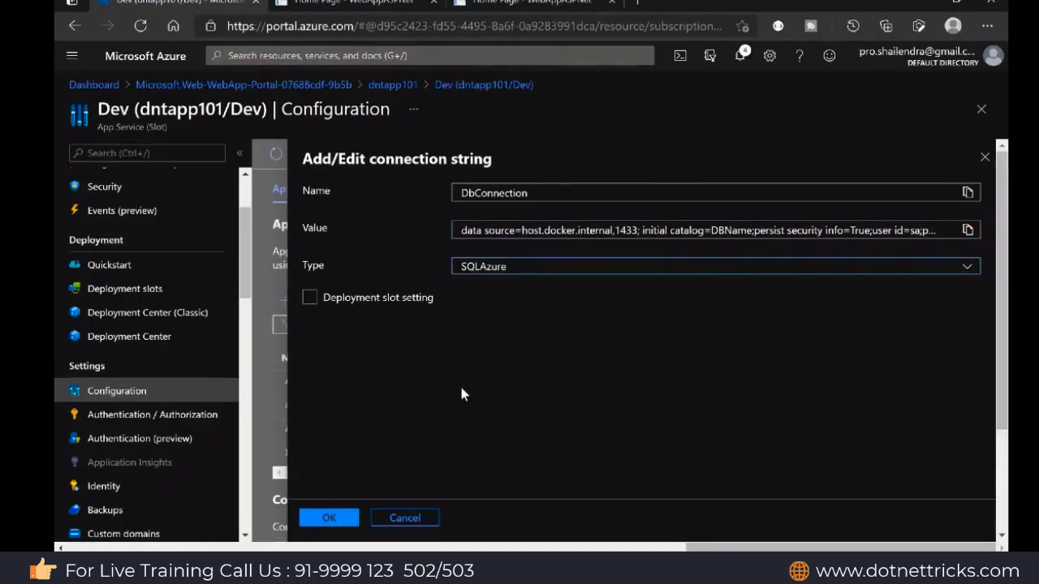
click(309, 302)
click(312, 302)
click(335, 520)
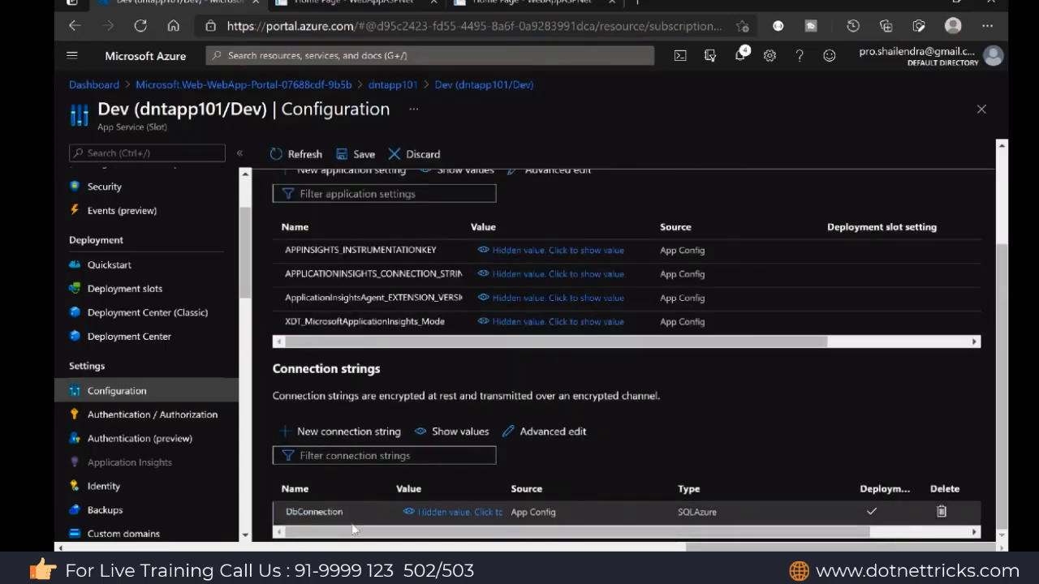
scroll(349, 487, up, 2)
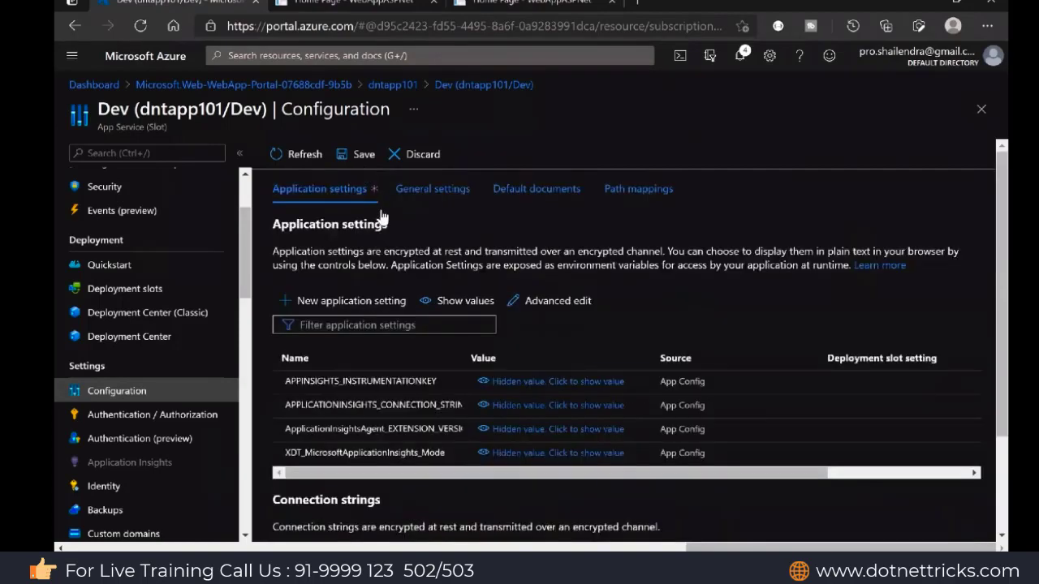